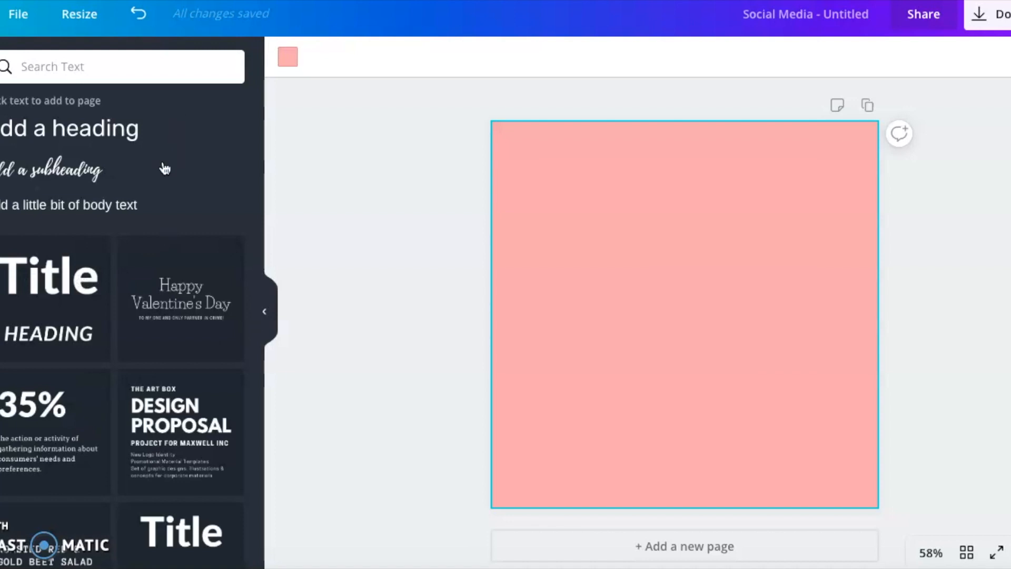
- Add a heading text box, set its font to Jost, and move it slightly above the page centre
left_click(35, 135)
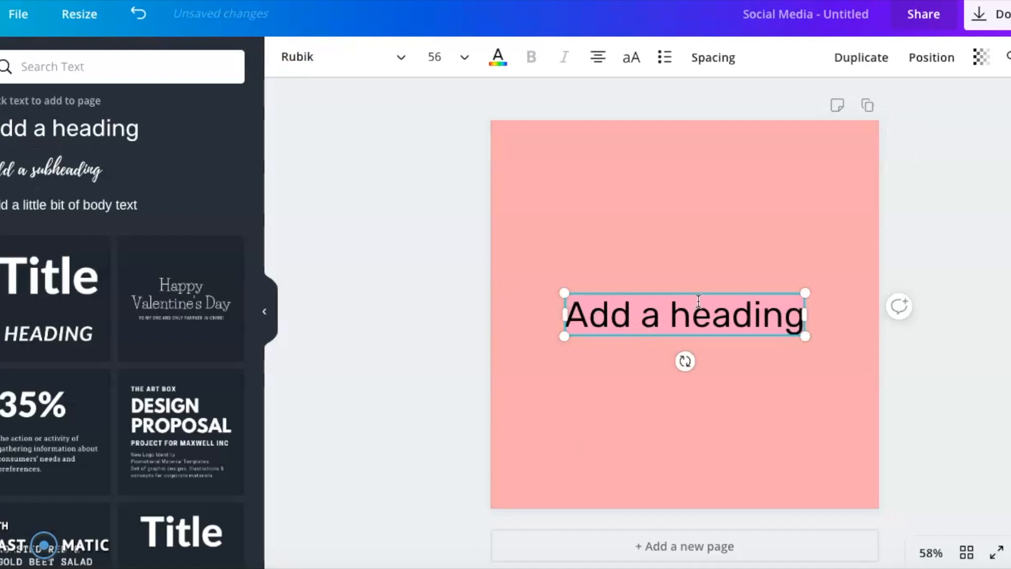
left_click_drag(708, 286, 706, 281)
left_click(301, 57)
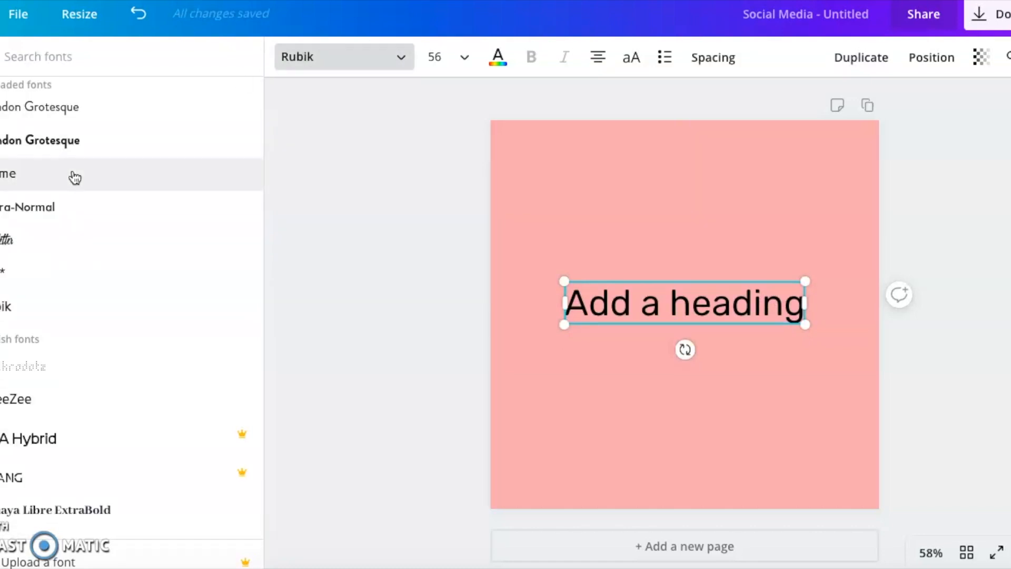
left_click(40, 280)
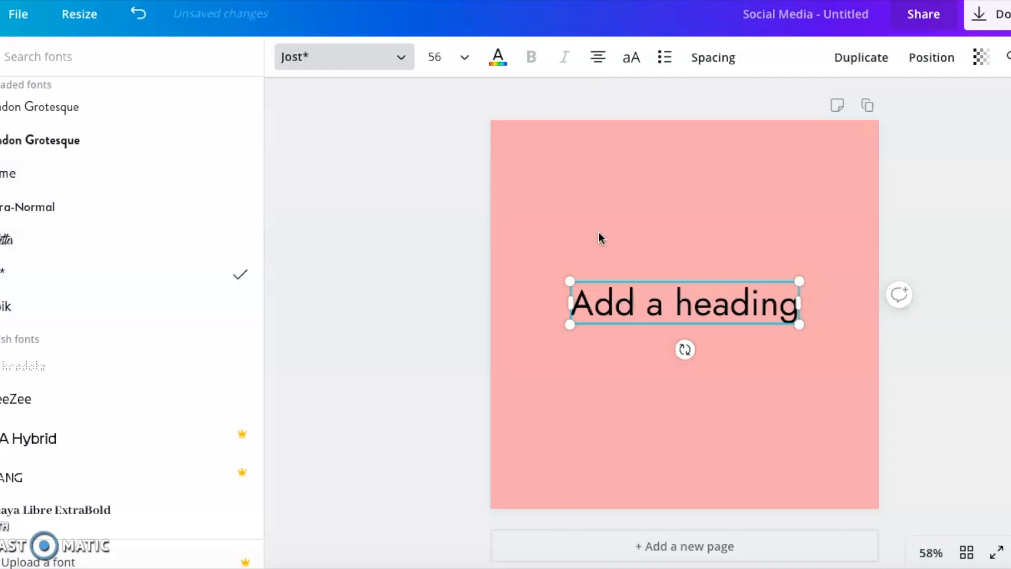
left_click(597, 232)
key("Escape")
left_click_drag(694, 290, 706, 258)
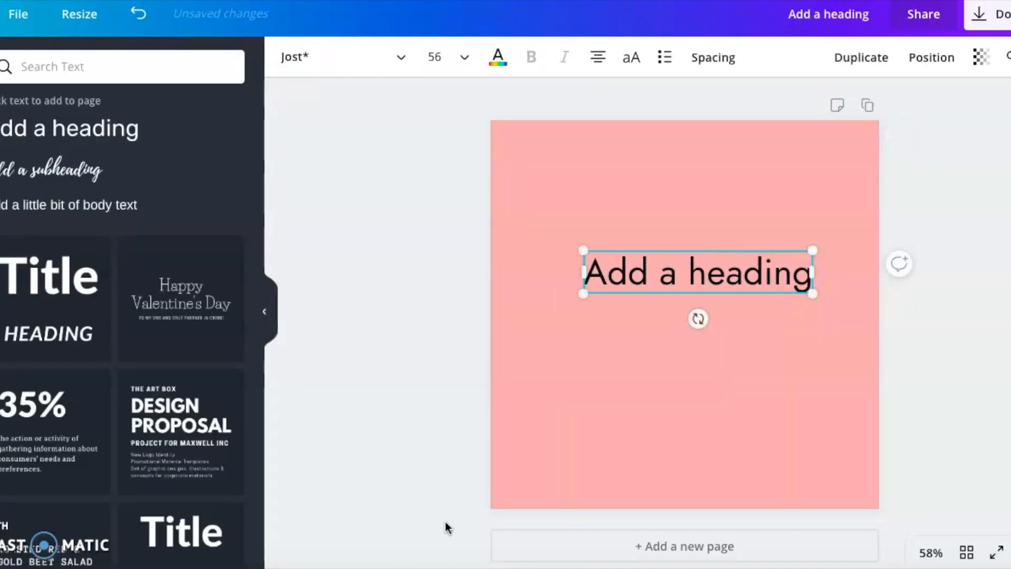
- Switch to Notes, copy the Walt Disney quote, and paste it over the heading text in Canva
left_click(228, 568)
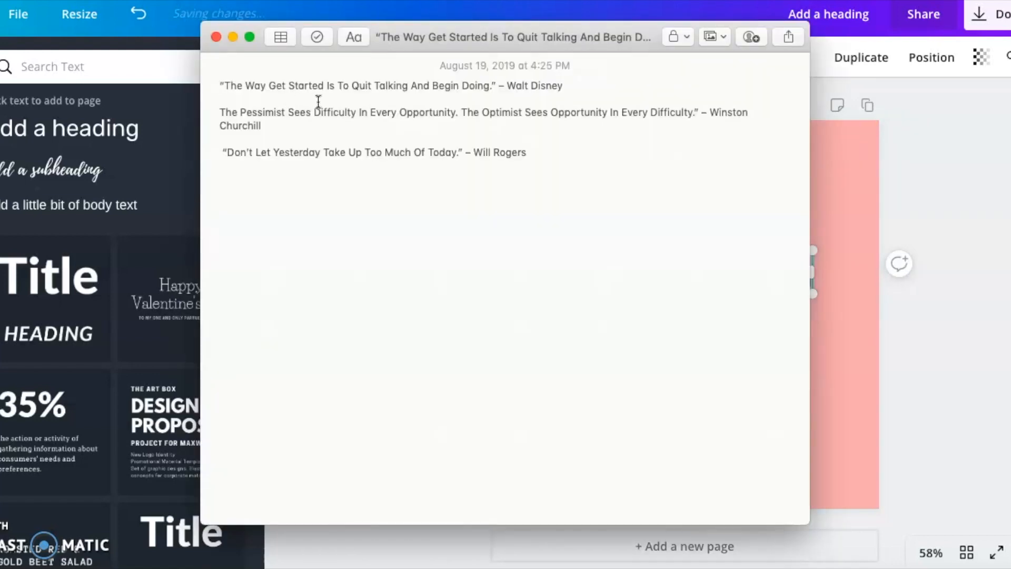
left_click_drag(490, 86, 216, 82)
key("super+c")
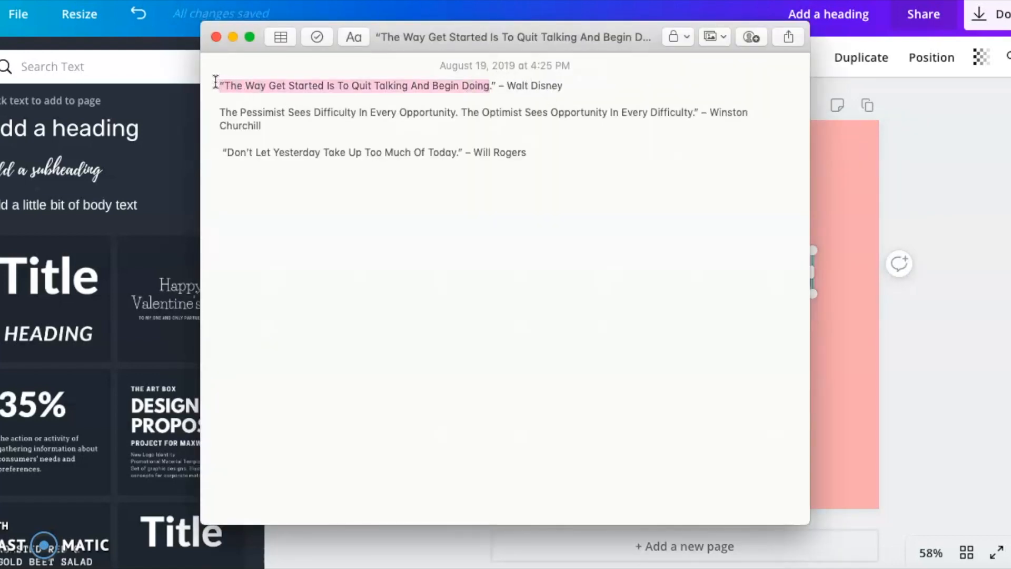
left_click(827, 173)
key("super+a")
key("super+v")
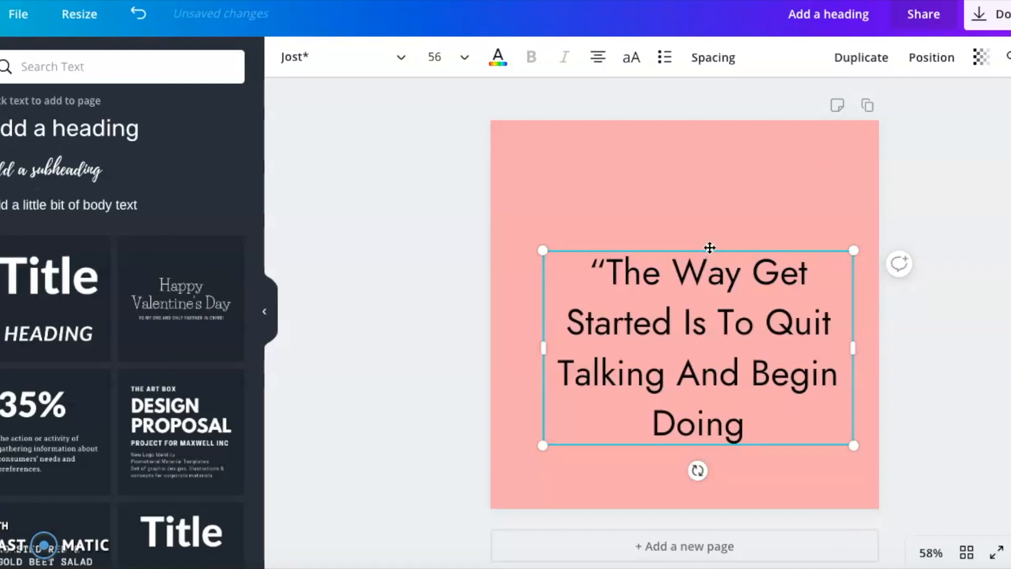
- Move the quote box upward and convert its text to uppercase
left_click_drag(709, 247, 710, 208)
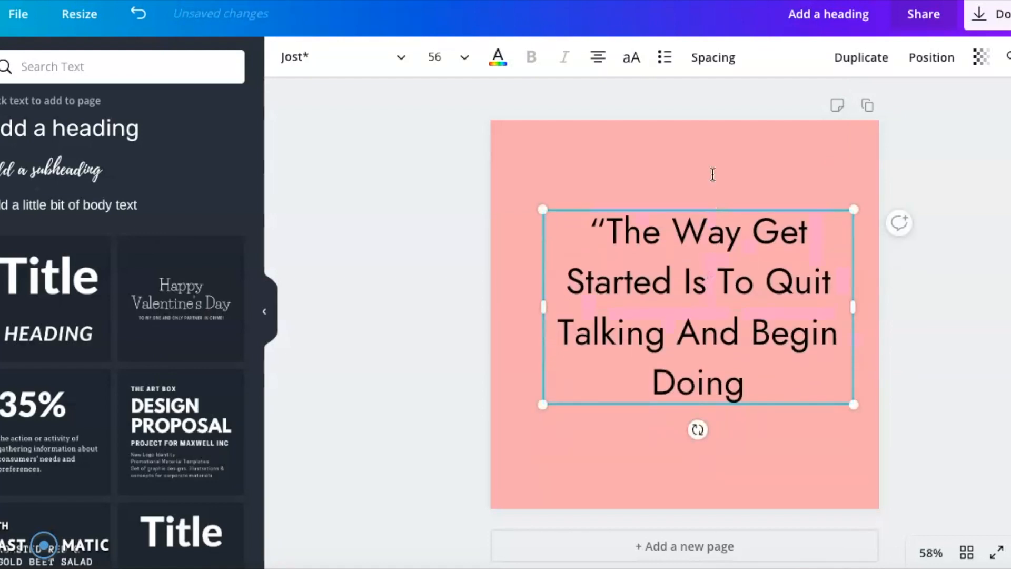
left_click(699, 57)
left_click(699, 56)
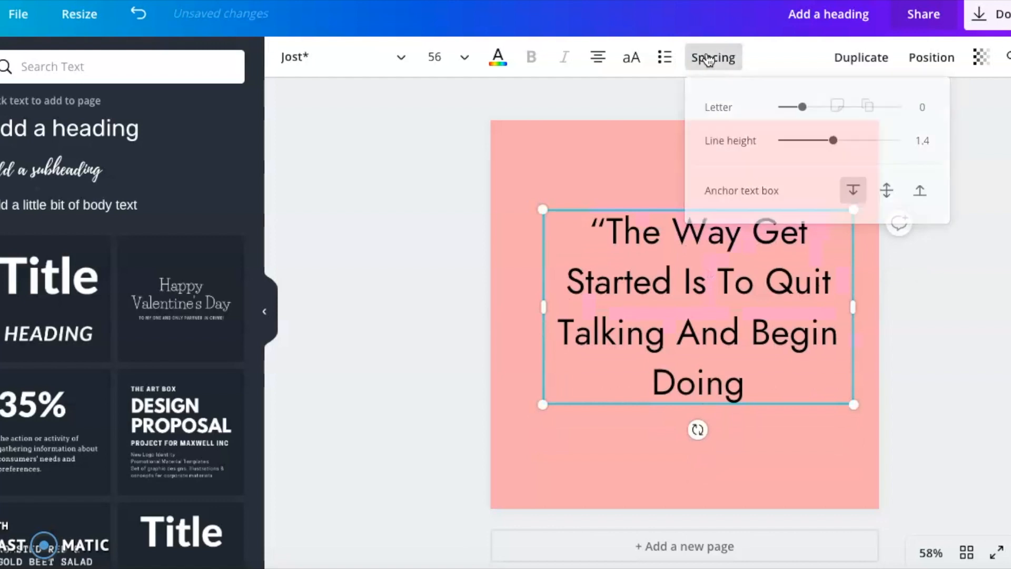
left_click(632, 58)
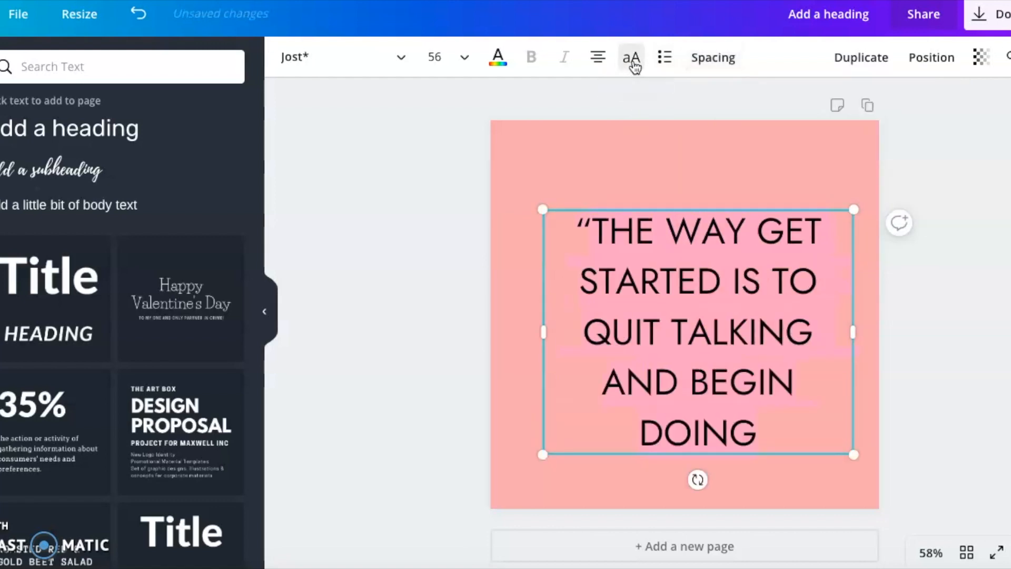
- Add a closing quotation mark after DOING and centre the quote box on the page
left_click(761, 429)
type("\"")
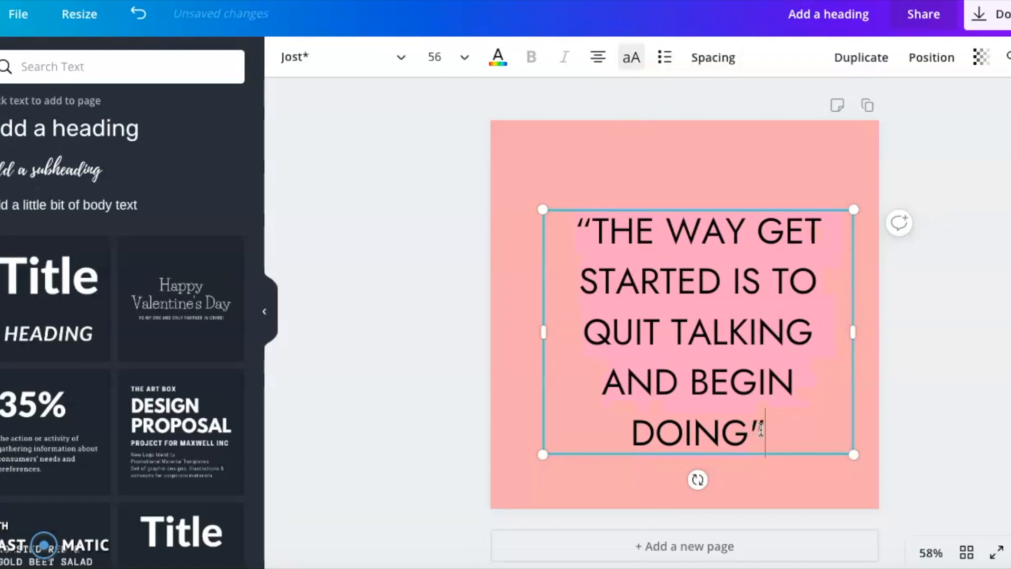
mouse_move(696, 206)
left_mouse_down()
mouse_move(697, 180)
mouse_move(688, 183)
mouse_move(728, 205)
mouse_move(703, 182)
mouse_move(684, 191)
left_mouse_up()
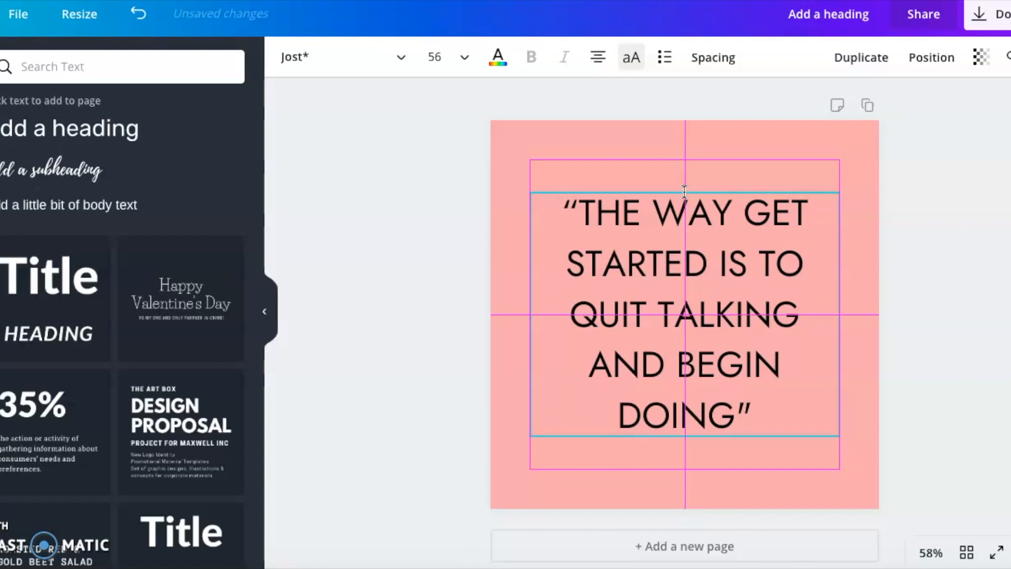
mouse_move(684, 191)
left_mouse_down()
mouse_move(662, 172)
mouse_move(647, 129)
mouse_move(658, 124)
mouse_move(604, 123)
mouse_move(706, 191)
mouse_move(684, 206)
mouse_move(688, 222)
mouse_move(683, 189)
left_mouse_up()
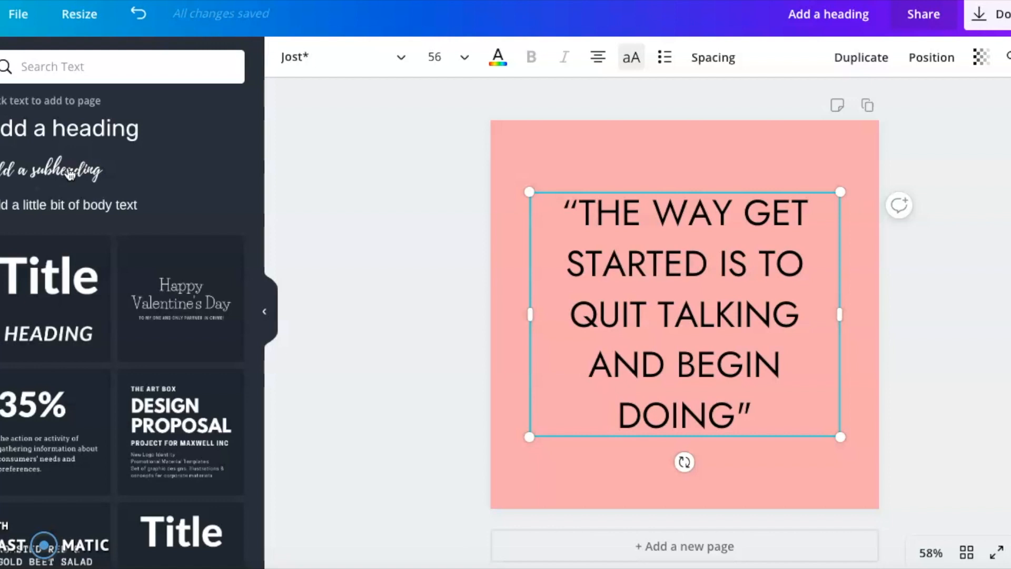
- Add a subheading below the quote, right-align its text, and align the box with the quote's edges
left_click(70, 175)
left_click_drag(702, 433, 800, 448)
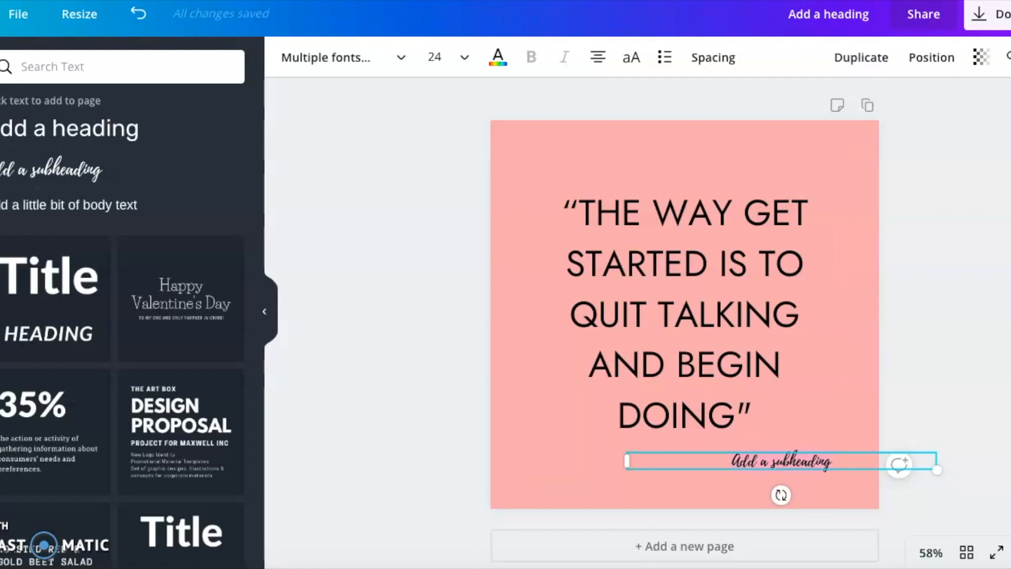
left_click(595, 59)
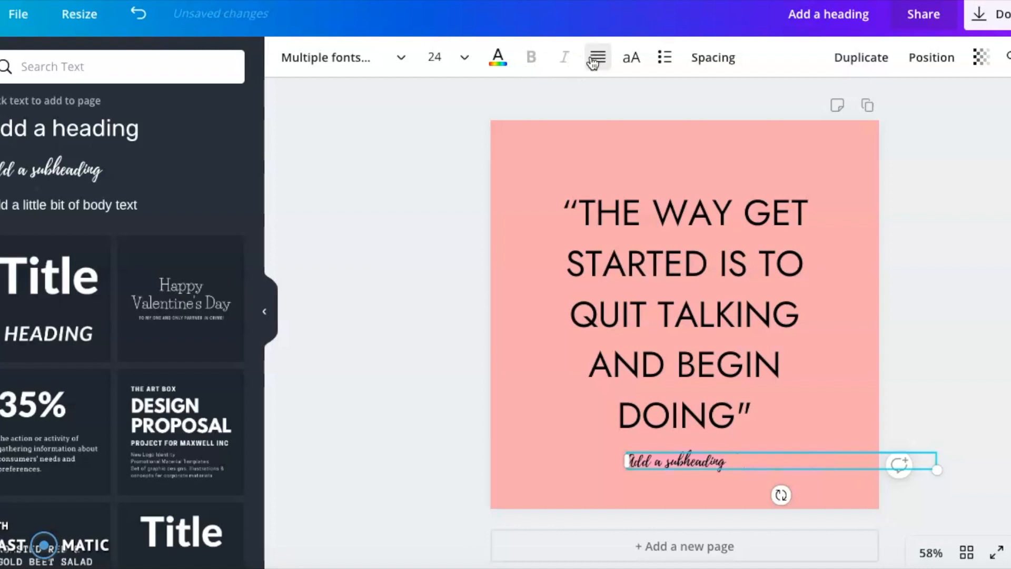
left_click(595, 59)
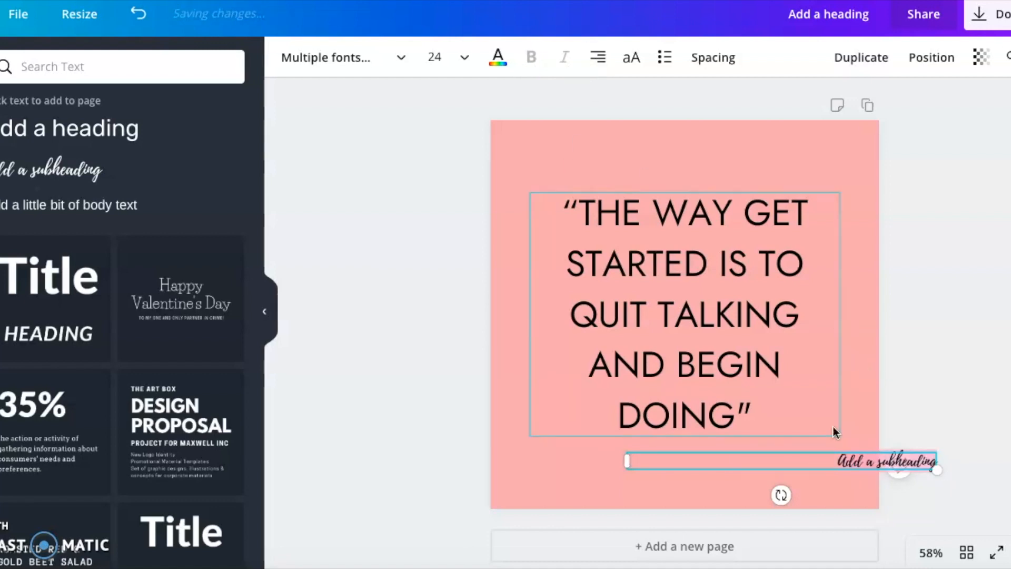
left_click_drag(837, 453, 742, 446)
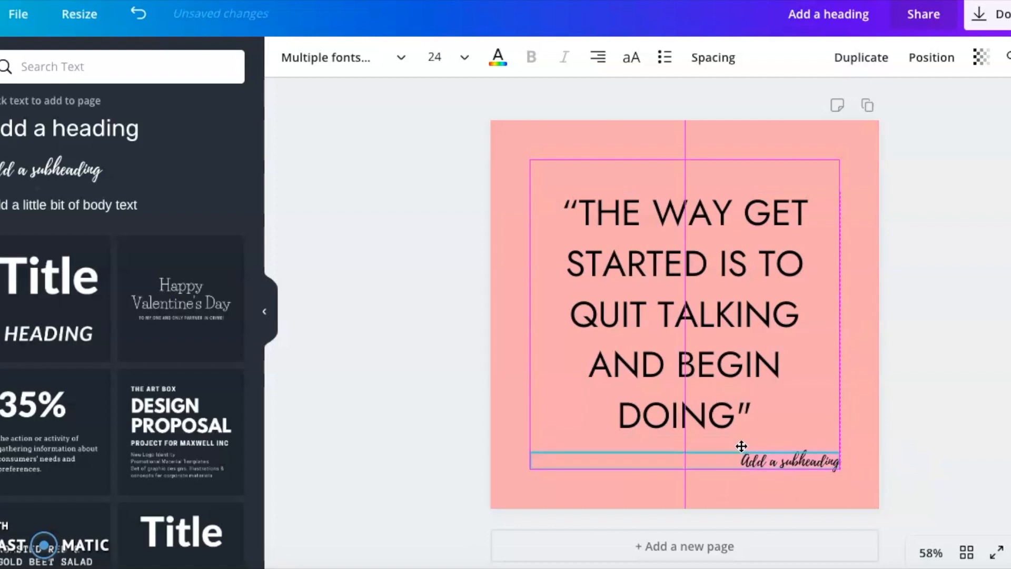
mouse_move(742, 446)
left_mouse_down()
mouse_move(749, 430)
mouse_move(747, 451)
left_mouse_up()
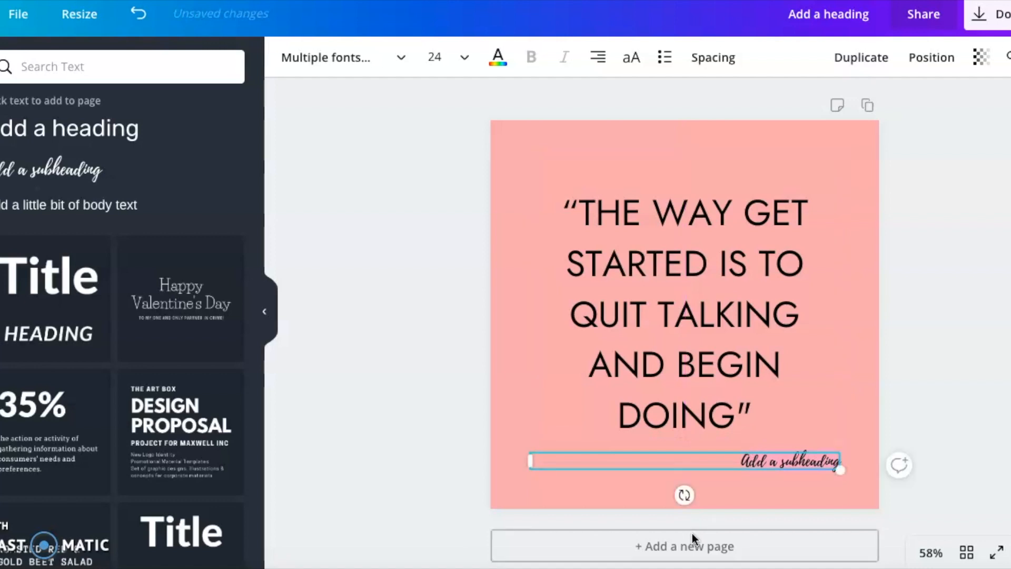
- Copy the author name Walt Disney from Notes and paste it into the subheading, preceded by a dash
left_click(228, 559)
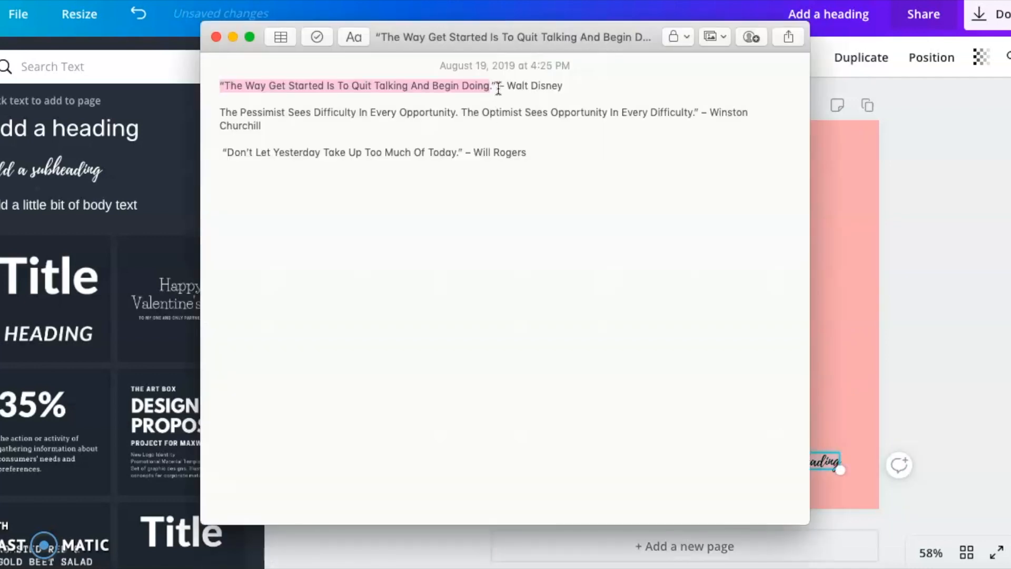
left_click_drag(503, 86, 601, 88)
key("super+c")
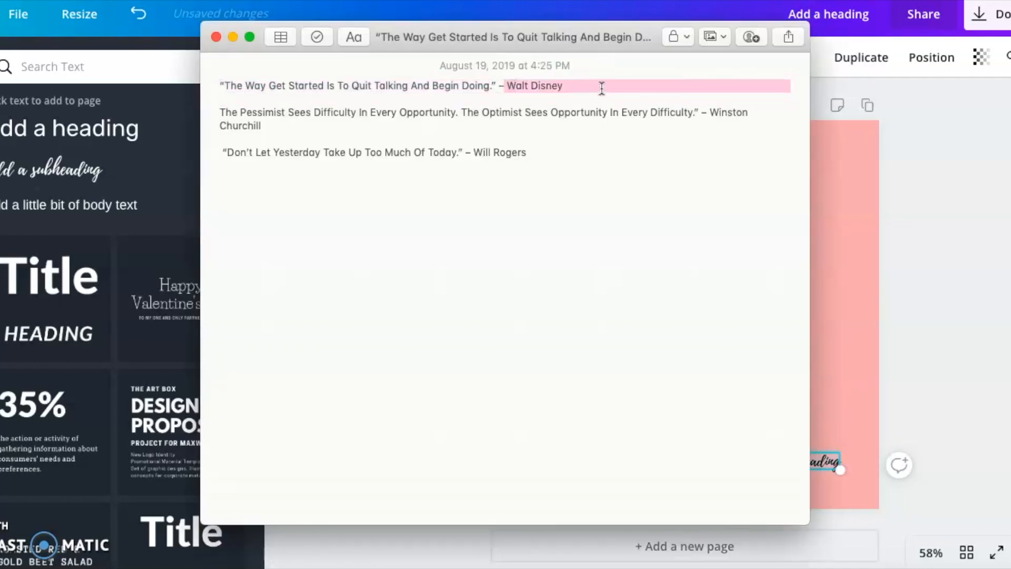
left_click(853, 209)
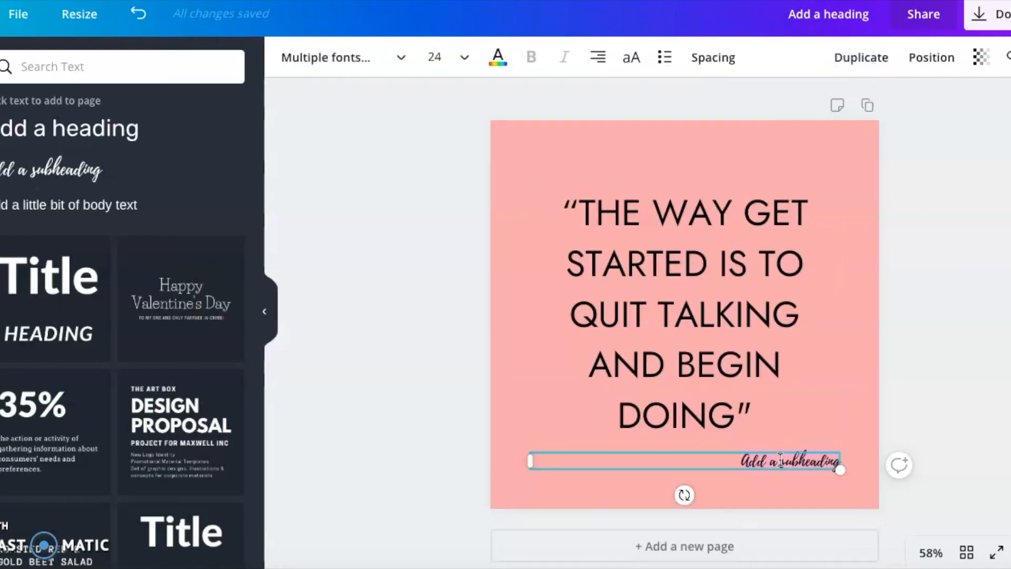
key("super+v")
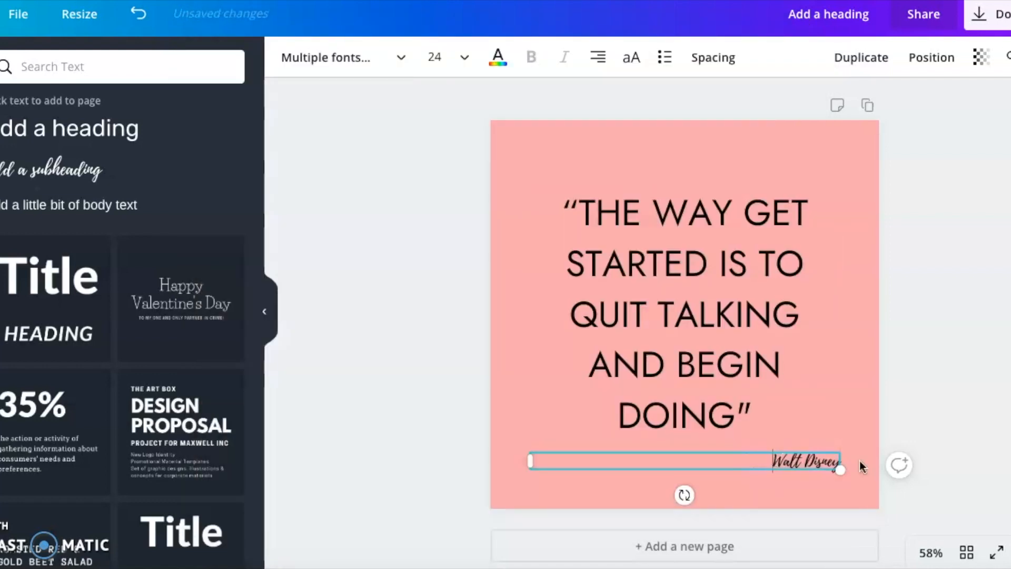
type("-")
left_click(977, 244)
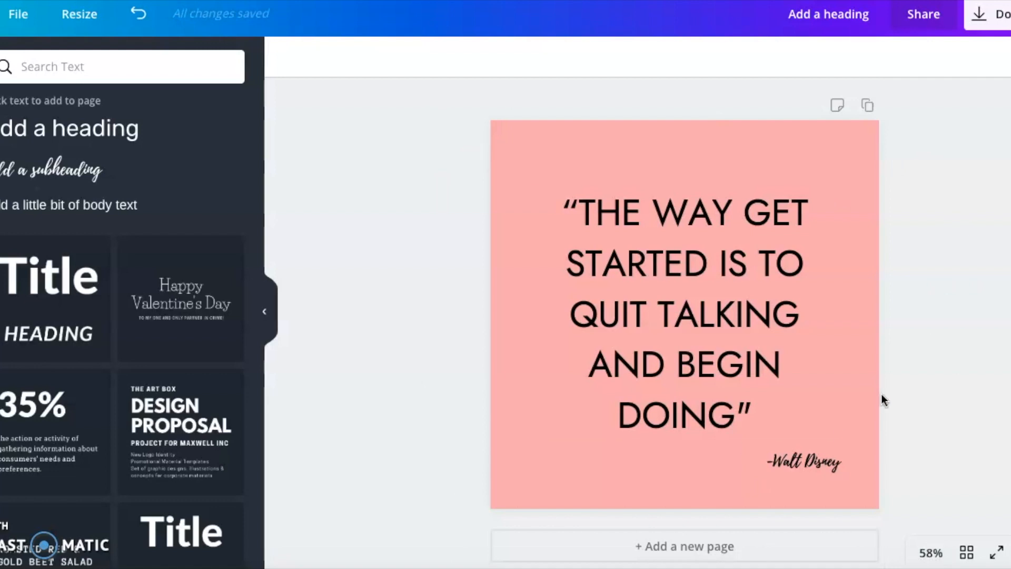
- Change the quote text colour to white
left_click(725, 321)
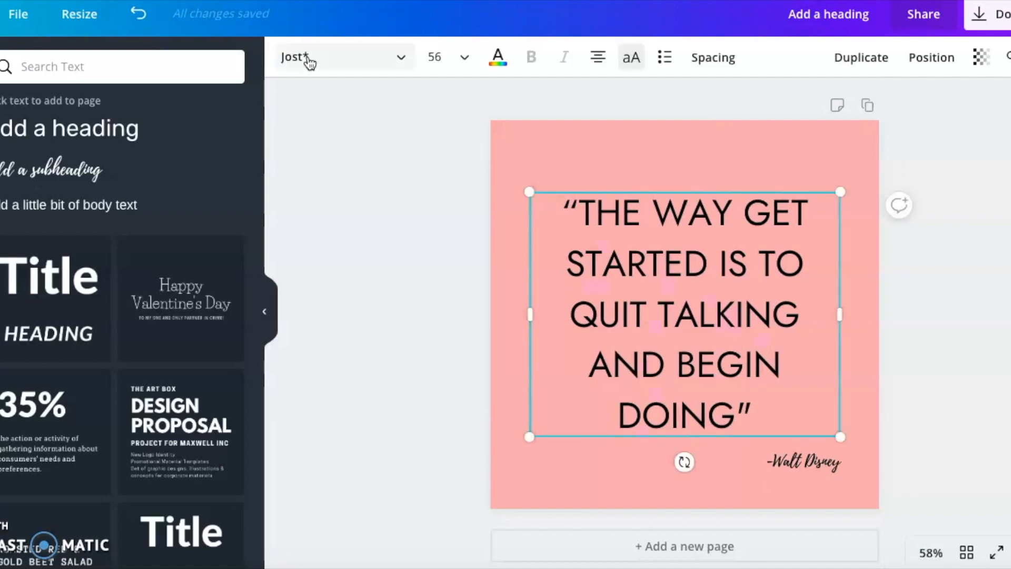
left_click(499, 60)
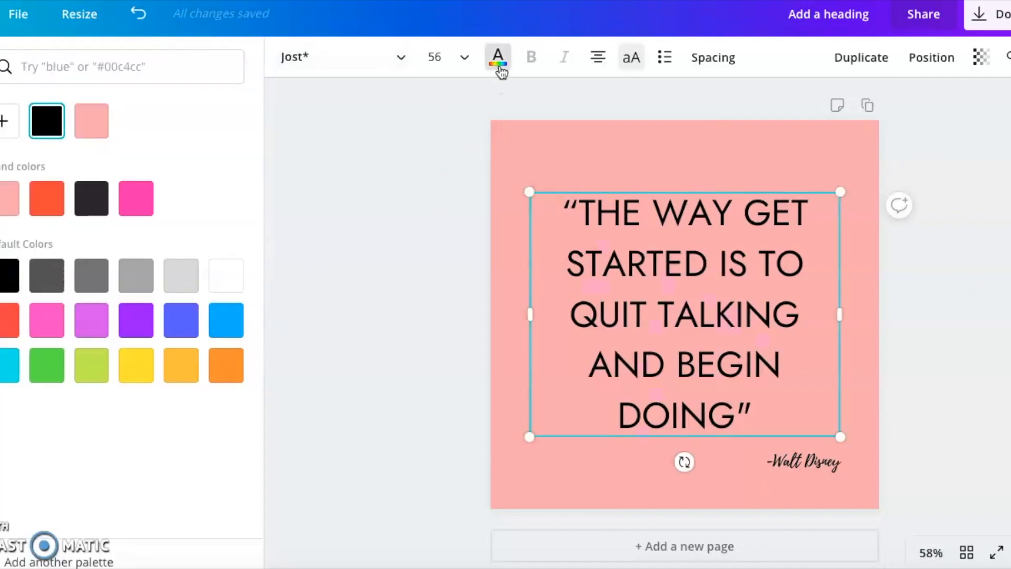
left_click(225, 279)
- Reduce the quote's line height to 1.02 and move the quote box slightly down
left_click(724, 59)
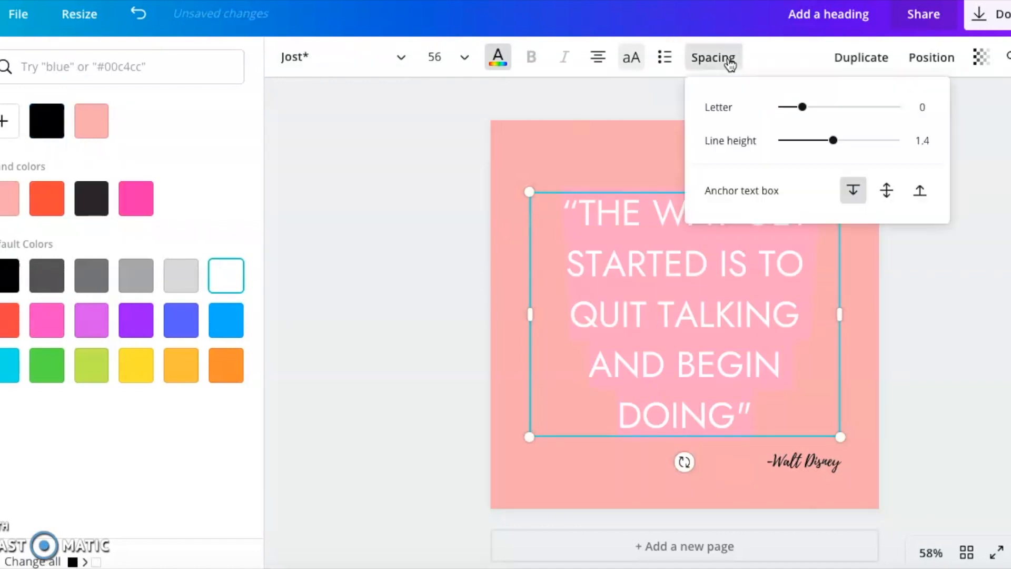
left_click_drag(832, 141, 810, 142)
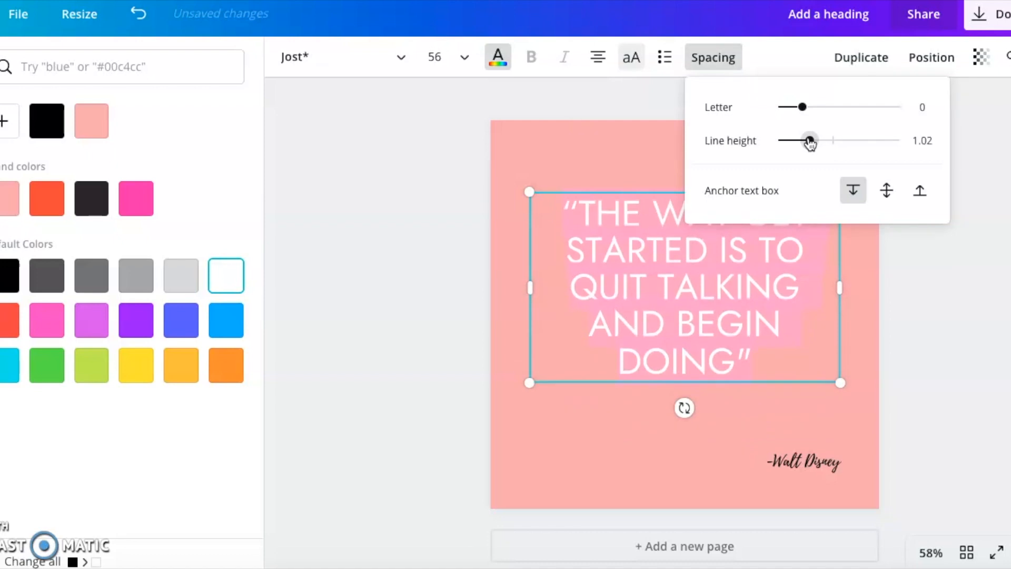
left_click(946, 324)
left_click_drag(733, 267, 736, 294)
- Change the author subheading's colour to white
left_click(815, 465)
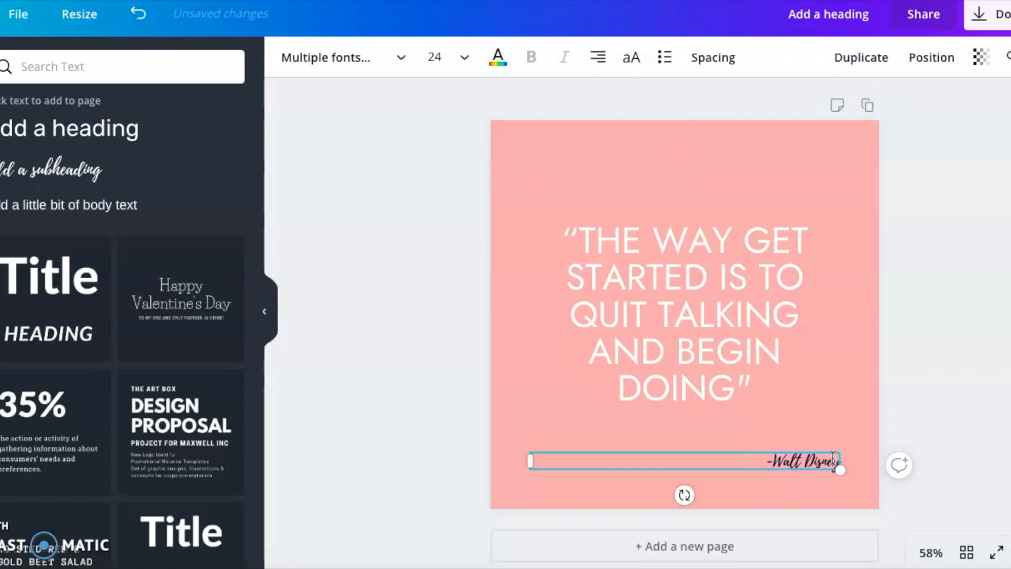
left_click(497, 57)
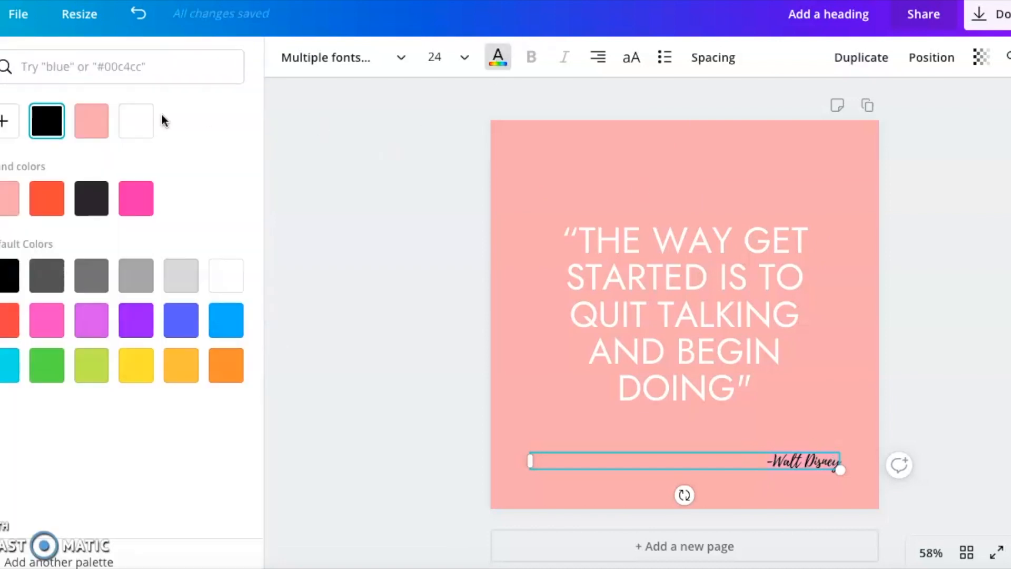
left_click(131, 121)
left_click(421, 318)
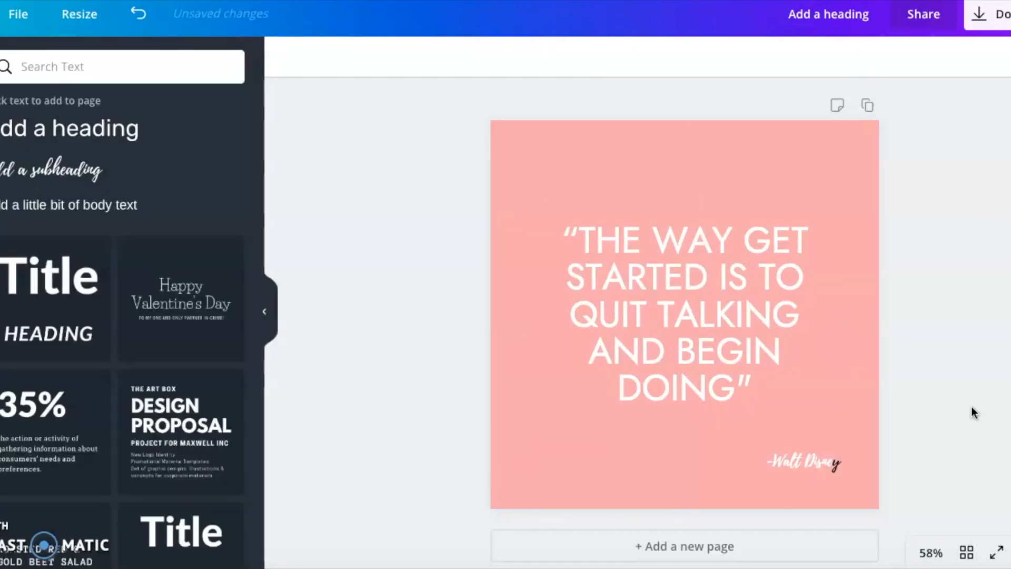
- Select all the text in the author subheading and apply white to the whole line
left_click(835, 460)
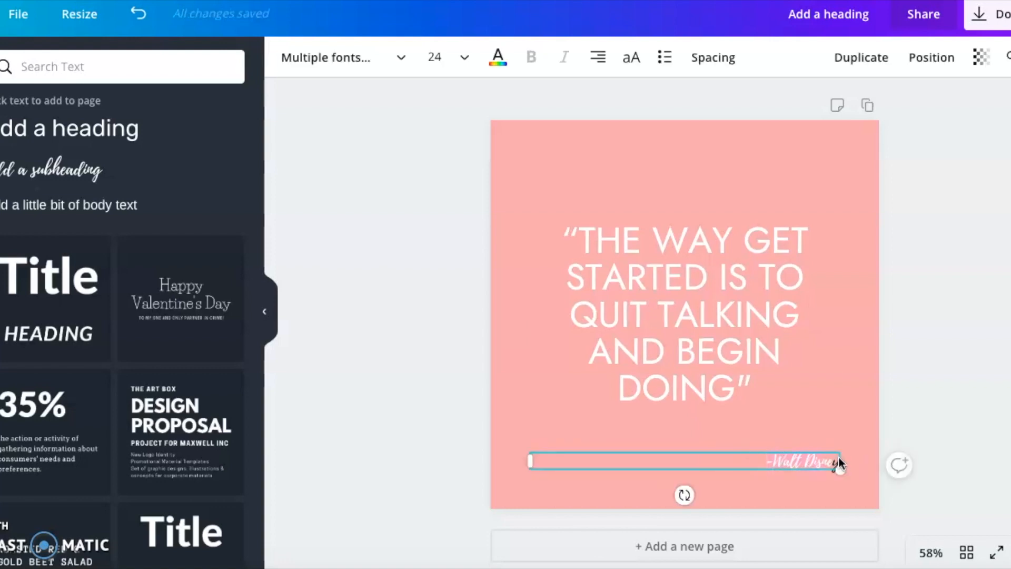
left_click(835, 462)
left_click_drag(829, 459, 840, 461)
right_click(802, 460)
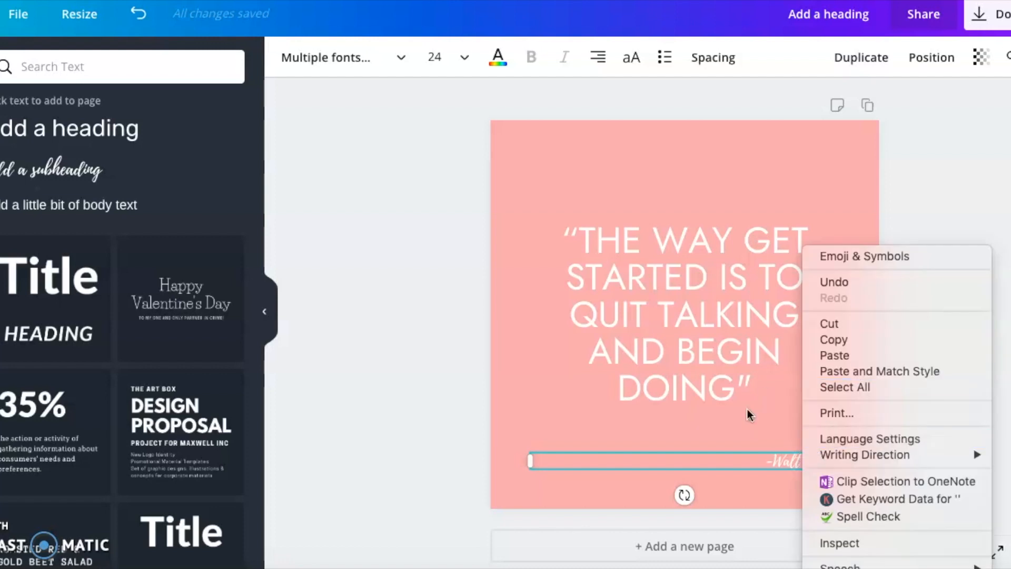
left_click(824, 387)
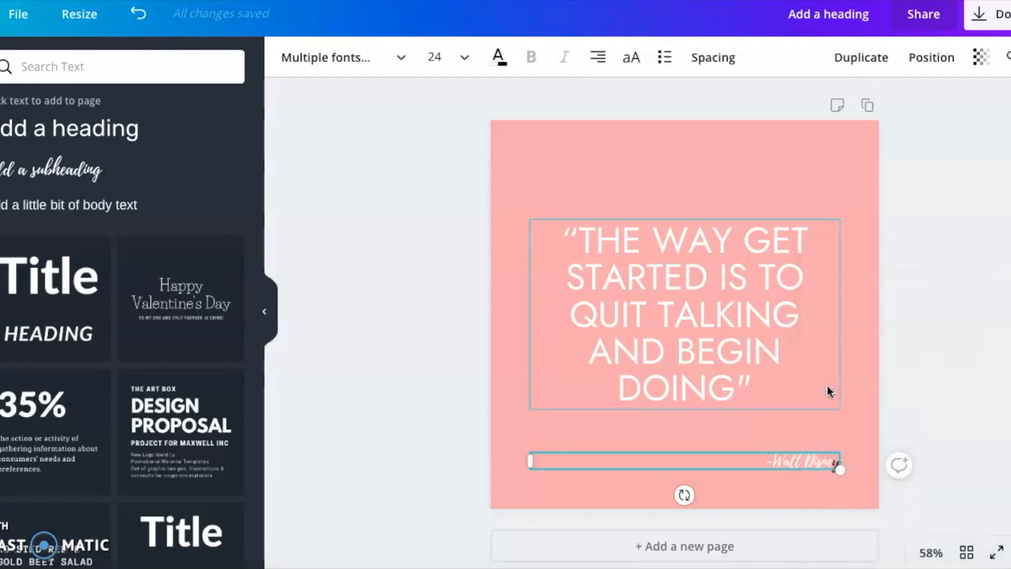
left_click(508, 62)
left_click(138, 129)
left_click(441, 269)
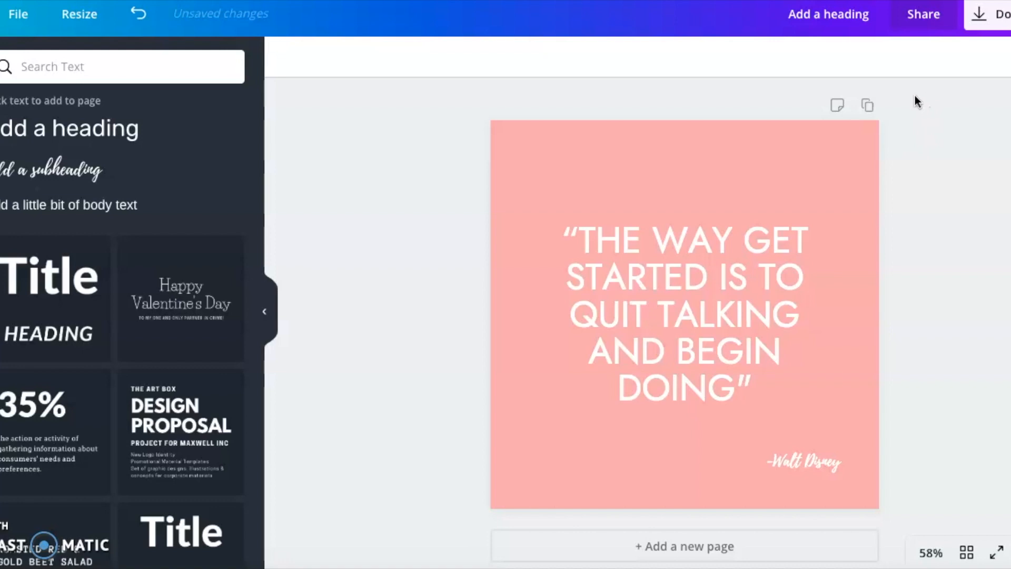
- Duplicate the page
left_click(866, 106)
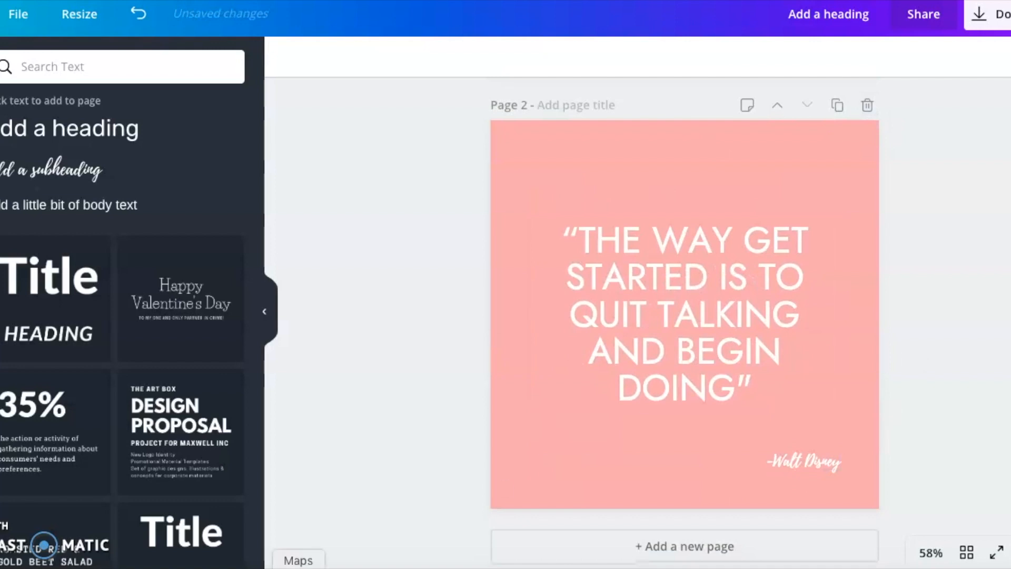
- Copy the Will Rogers quote from the notes and paste it into page 2's quote box, moving the box slightly down
left_click(228, 566)
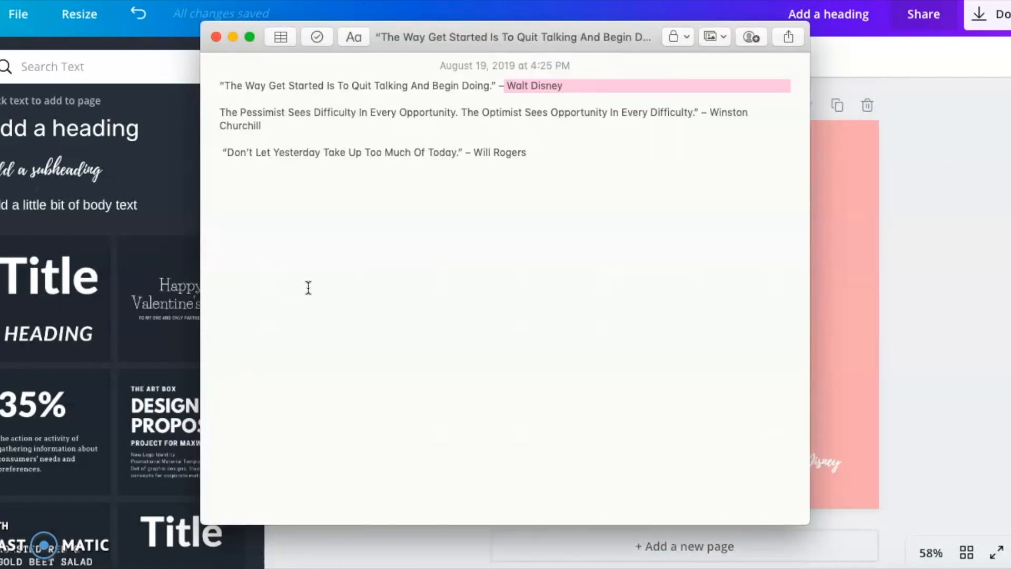
left_click_drag(462, 150, 217, 150)
left_click(861, 172)
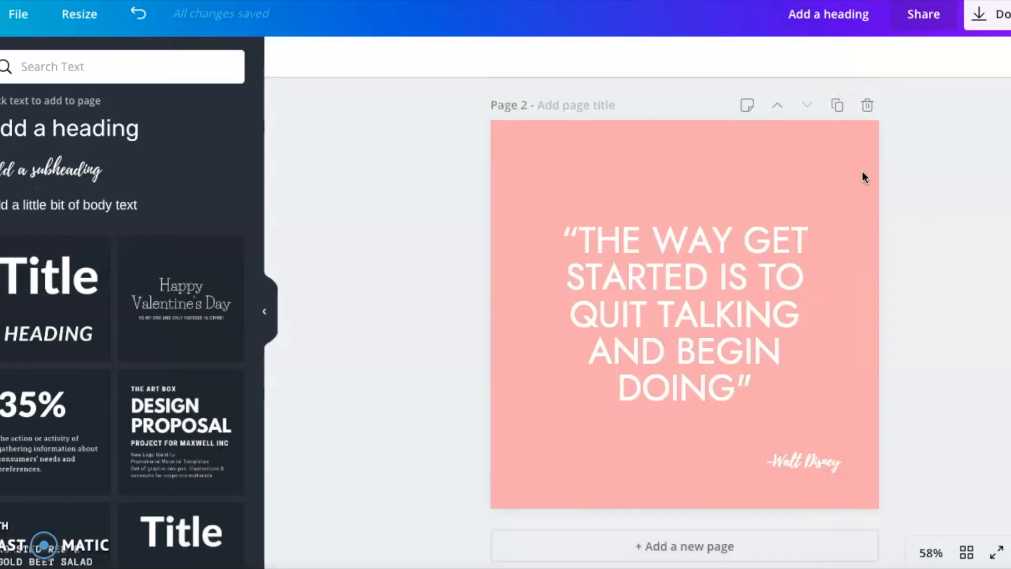
left_click(659, 276)
left_click(660, 276)
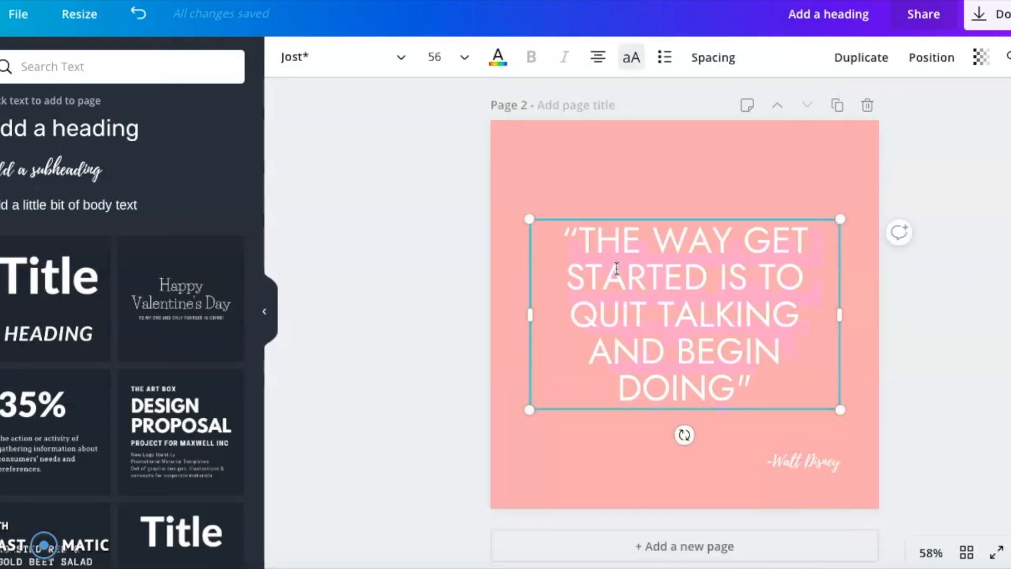
type("\"DON’T LET YESTERDAY TAKE UP TOO MUCH OF TODAY.\"")
mouse_move(713, 219)
left_mouse_down()
mouse_move(713, 207)
mouse_move(713, 238)
left_mouse_up()
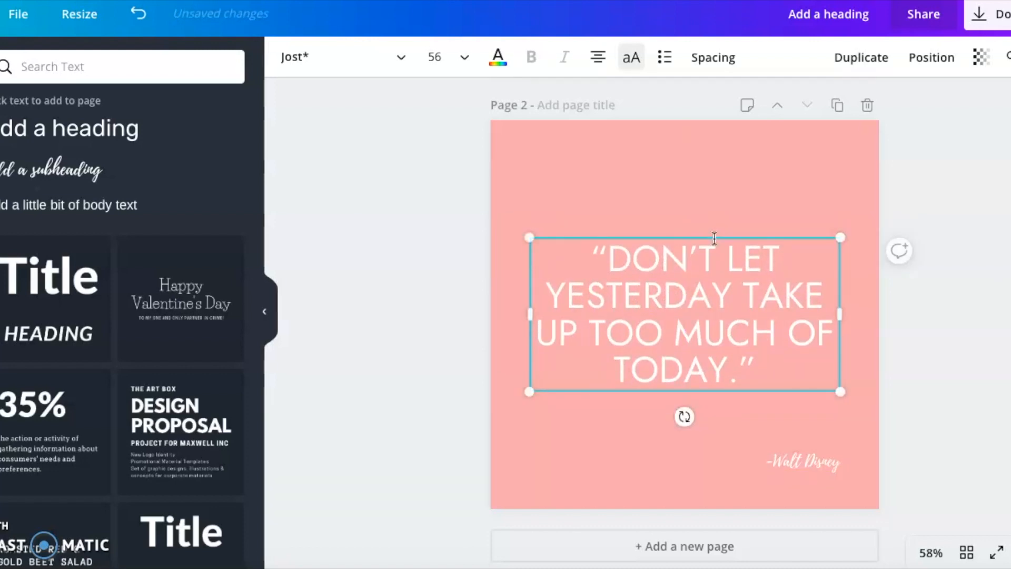
- Copy the name Will Rogers from the notes and paste it into the author subheading on page 2
left_click(227, 559)
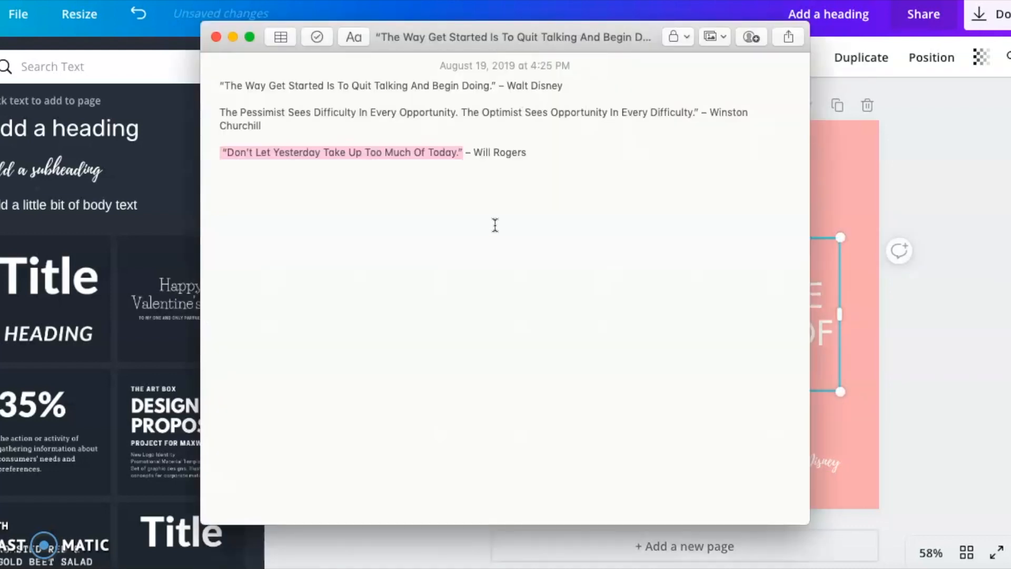
left_click(511, 220)
left_click_drag(531, 155, 475, 152)
key("super+c")
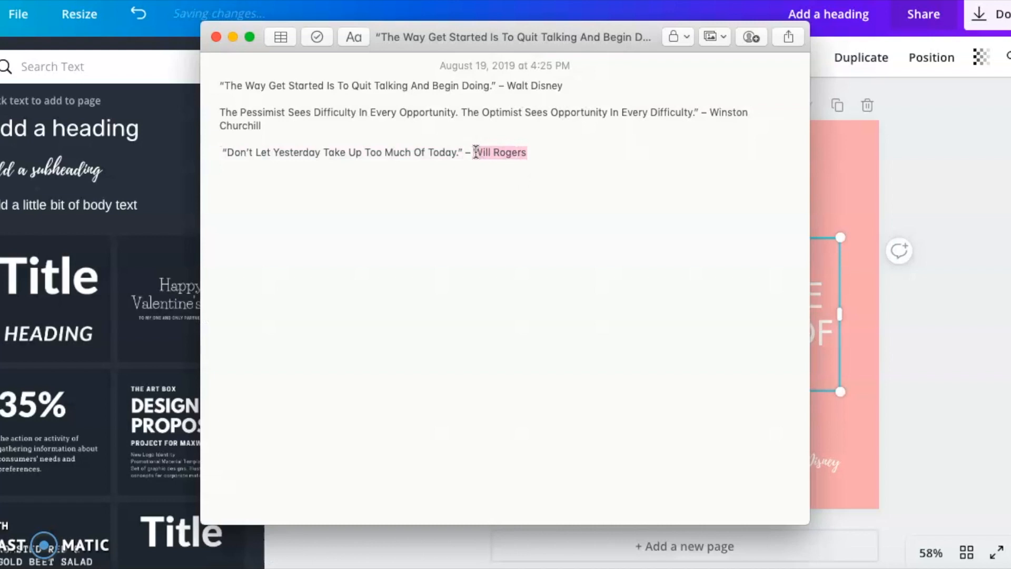
left_click(845, 195)
left_click(797, 455)
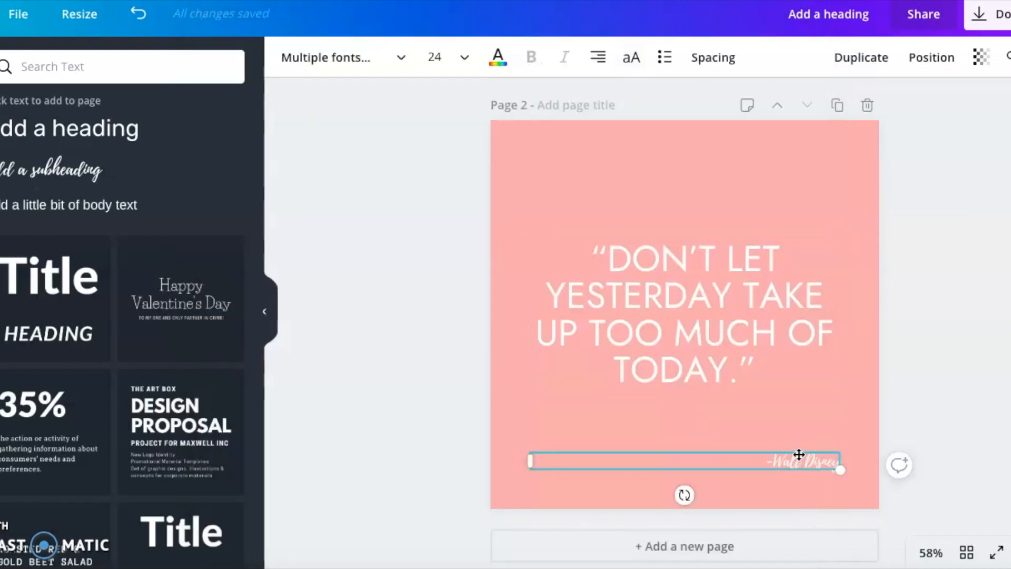
key("super+v")
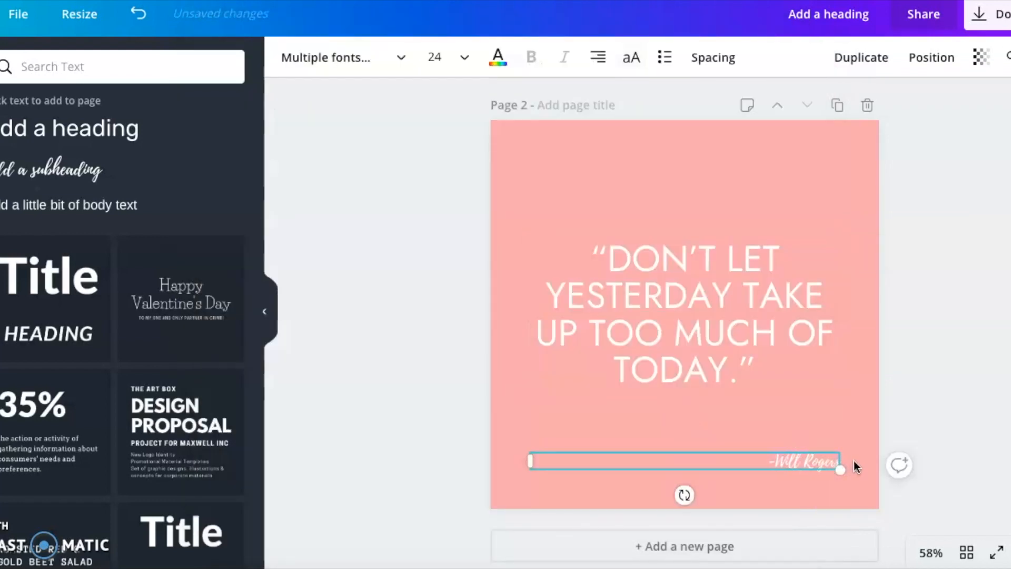
scroll(943, 339, "up", 8)
scroll(943, 339, "down", 8)
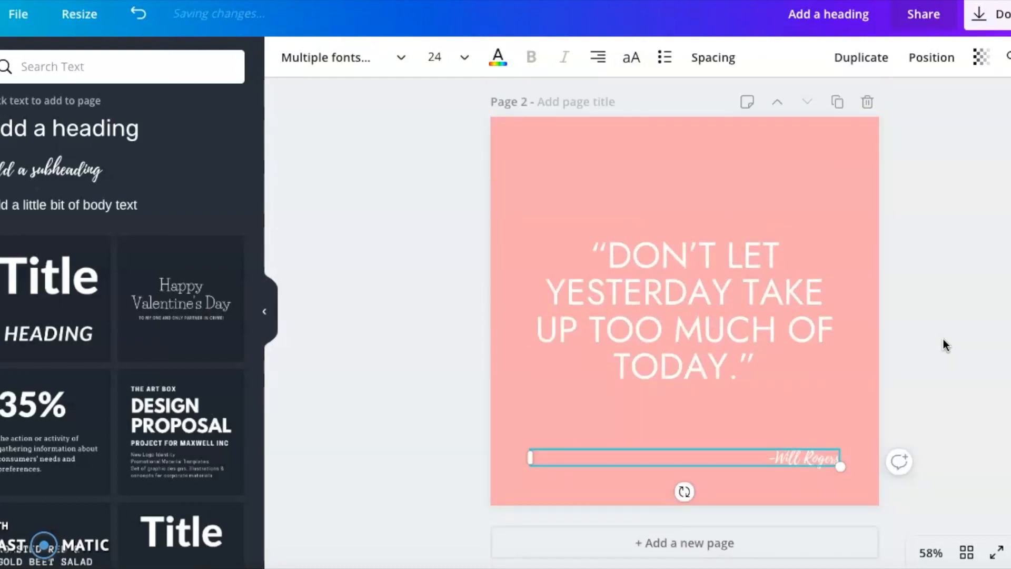
key("Escape")
scroll(943, 339, "up", 7)
scroll(943, 339, "down", 7)
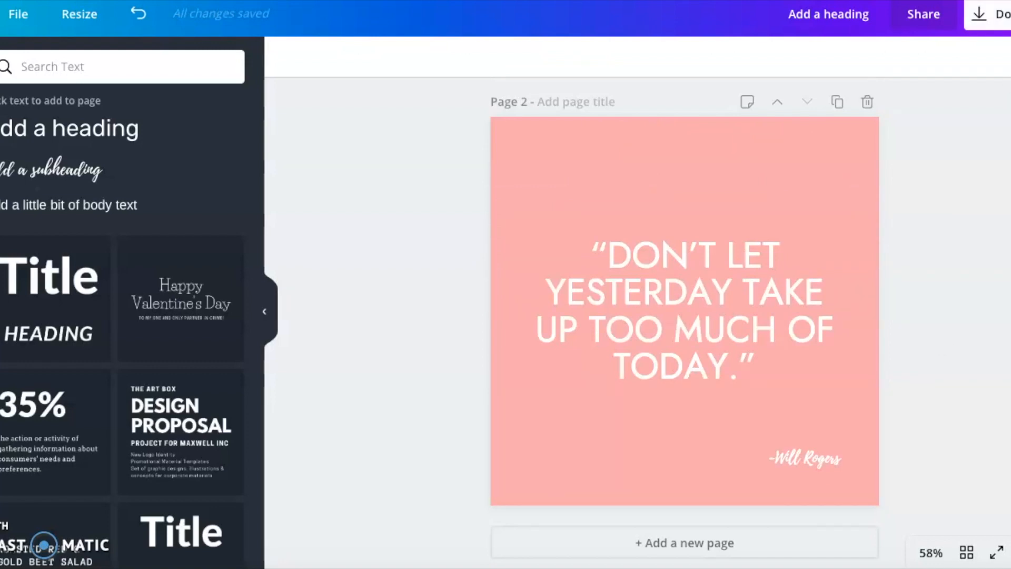
- Download all pages as PNG, saving the zip archive to the Downloads folder
left_click(998, 15)
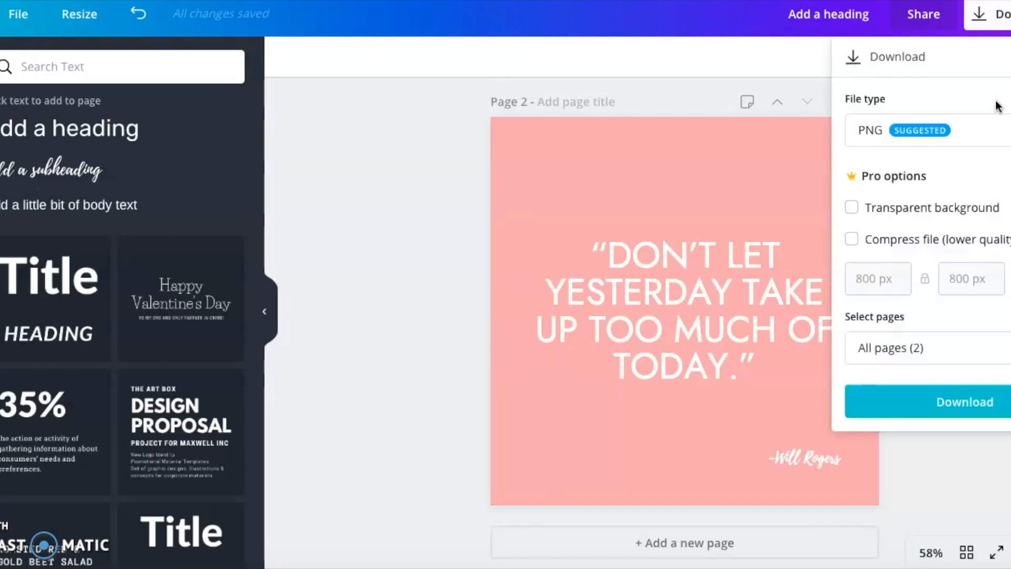
left_click(963, 362)
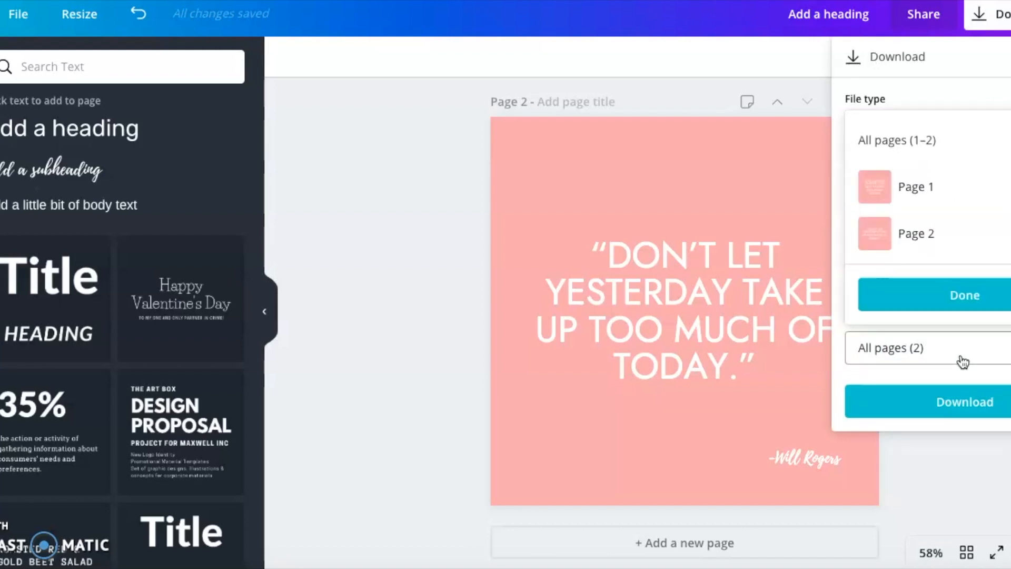
left_click(925, 194)
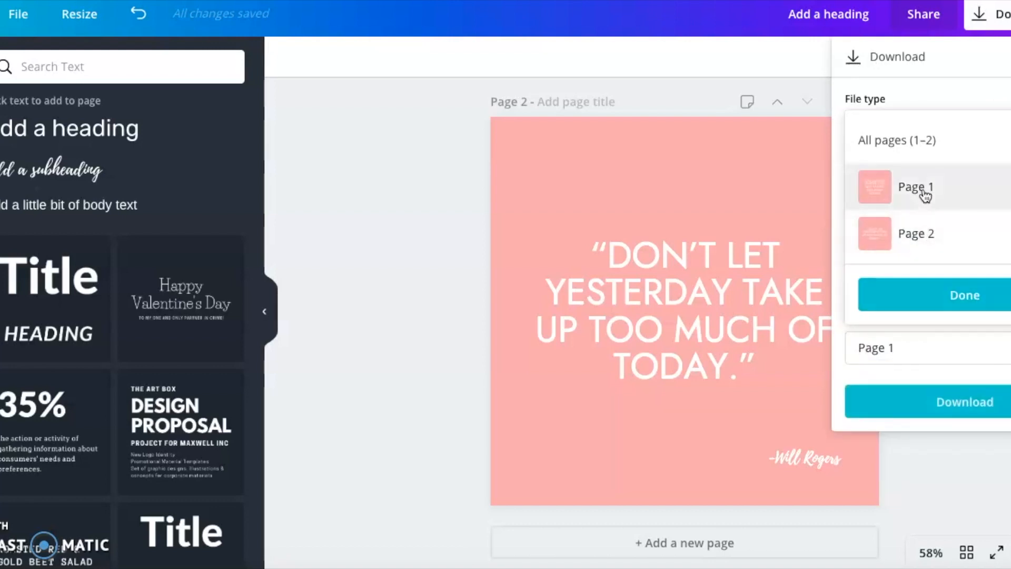
left_click(930, 190)
left_click(931, 140)
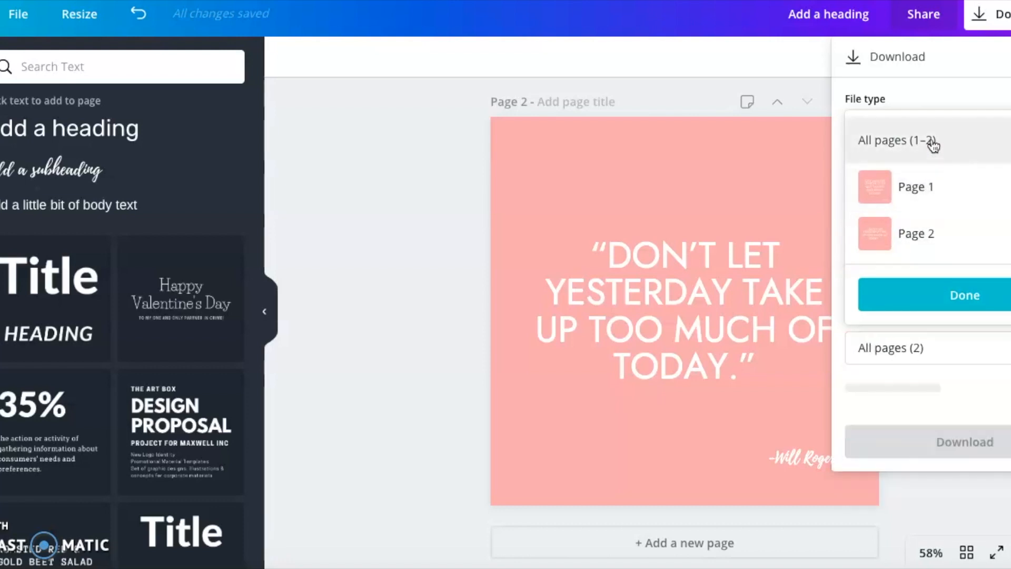
left_click(948, 295)
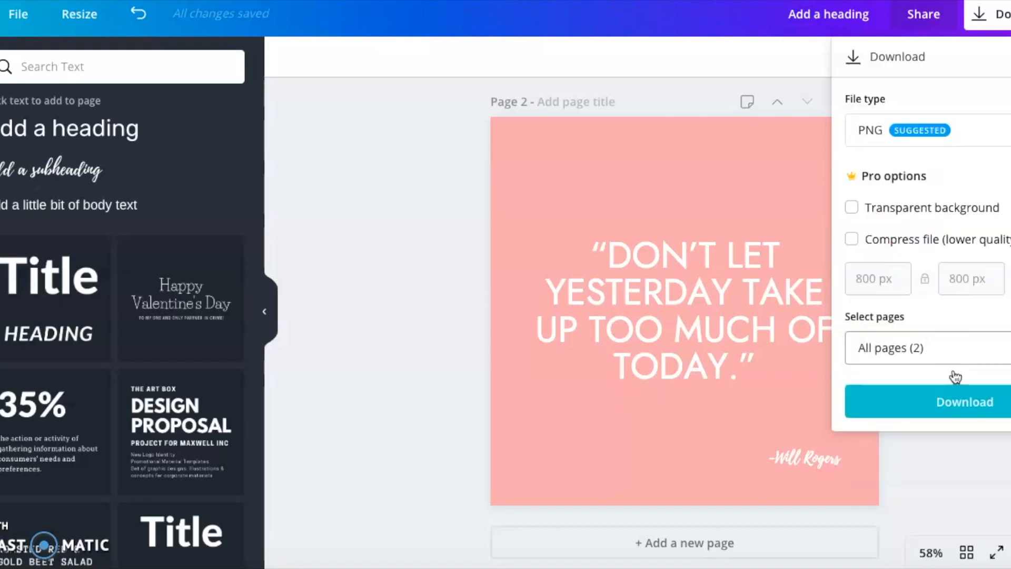
left_click(953, 403)
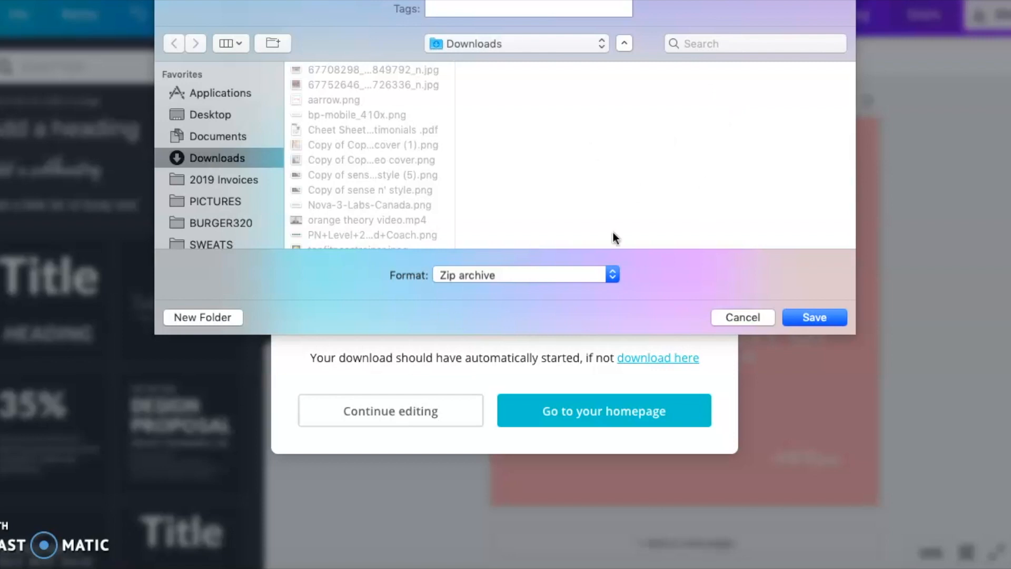
left_click(832, 313)
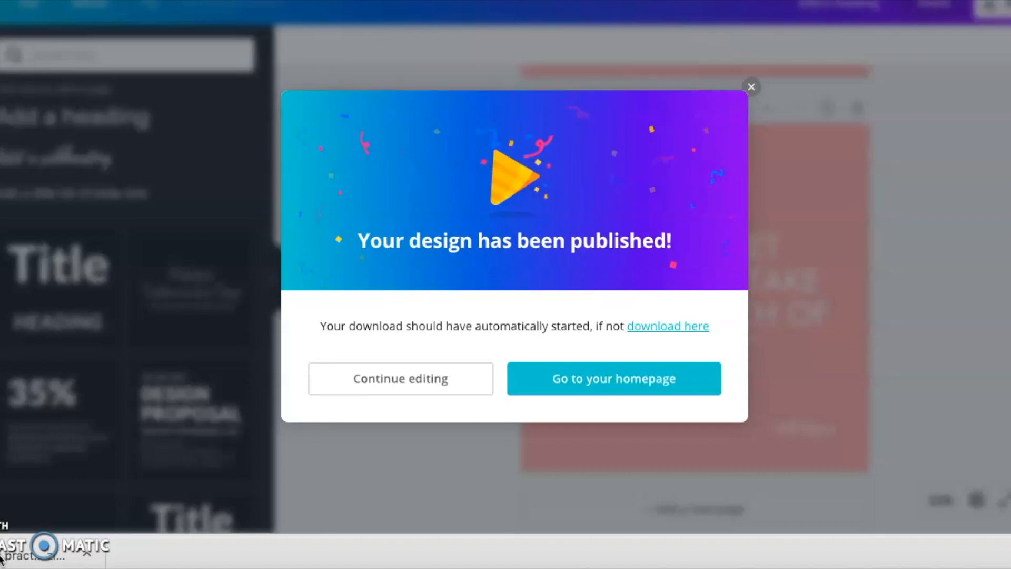
- Preview the two exported PNG images in the Downloads folder and dismiss the publish dialog
left_click(16, 556)
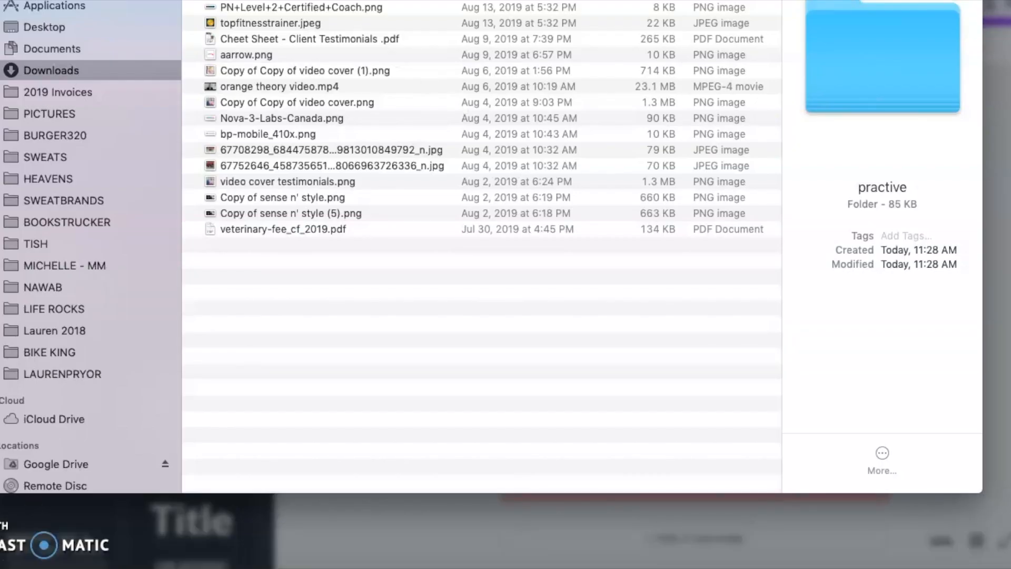
left_click(326, 51)
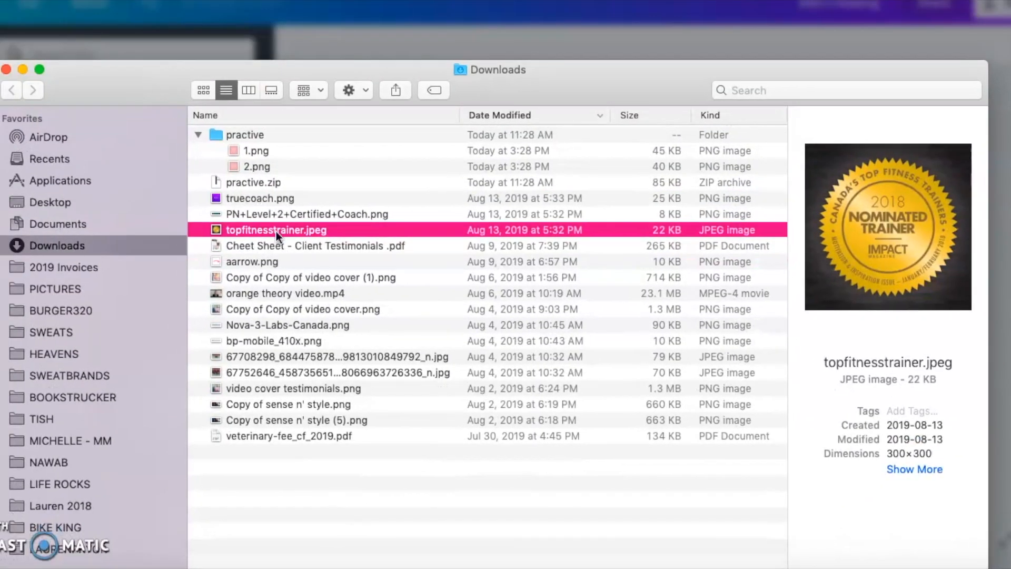
left_click(287, 153)
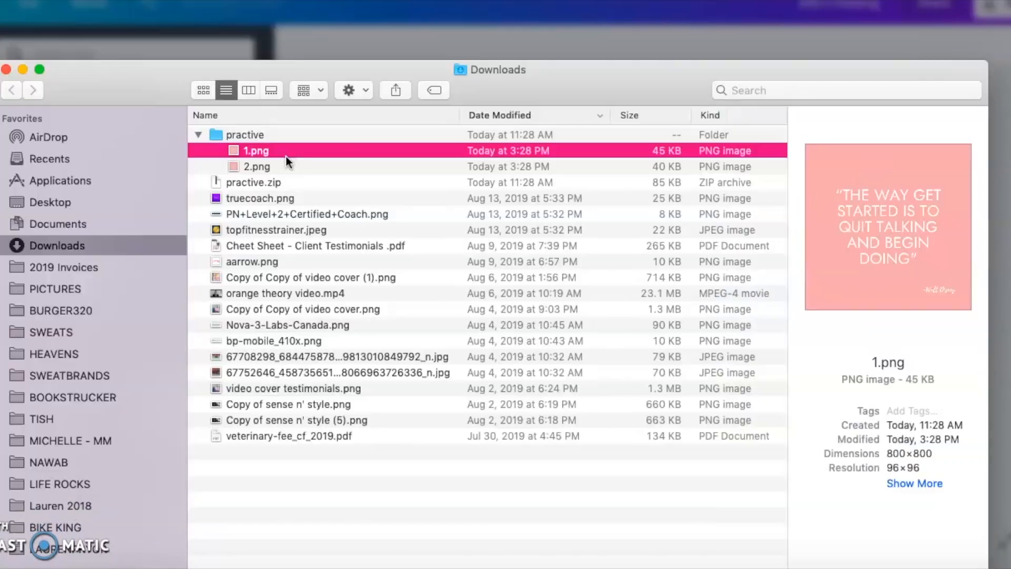
left_click(269, 170)
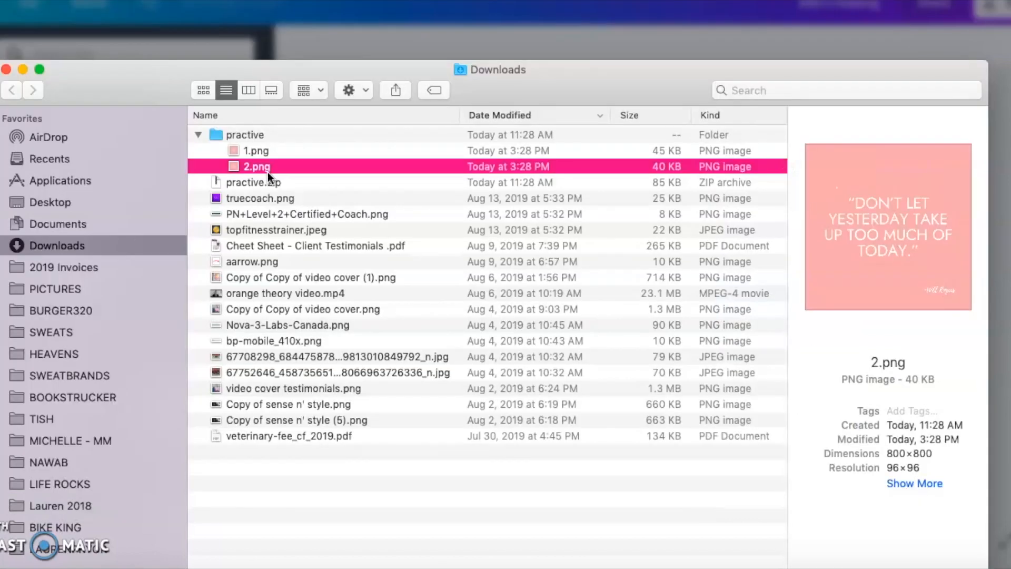
left_click(6, 69)
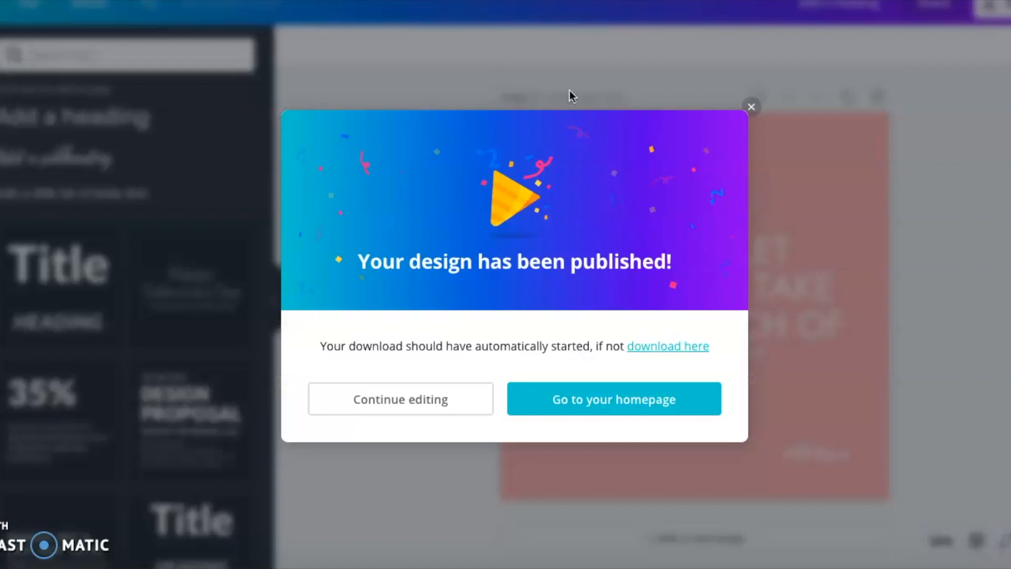
left_click(752, 107)
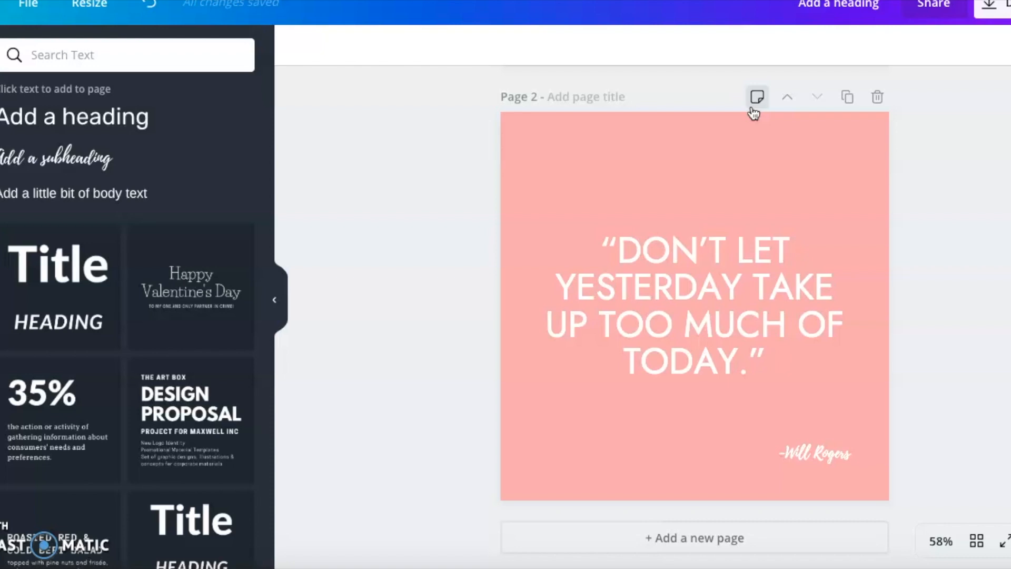
scroll(1003, 208, "down", 1)
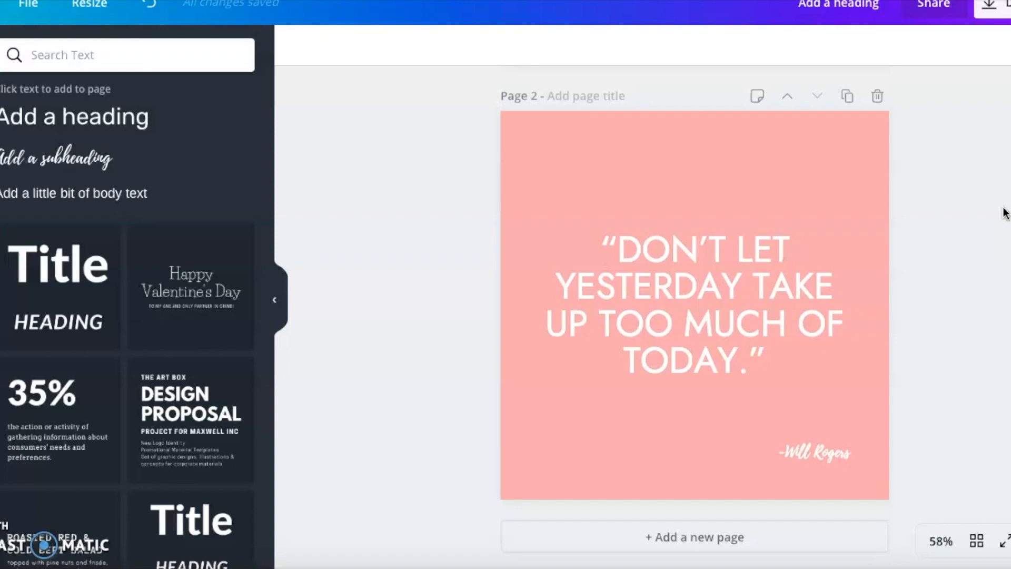